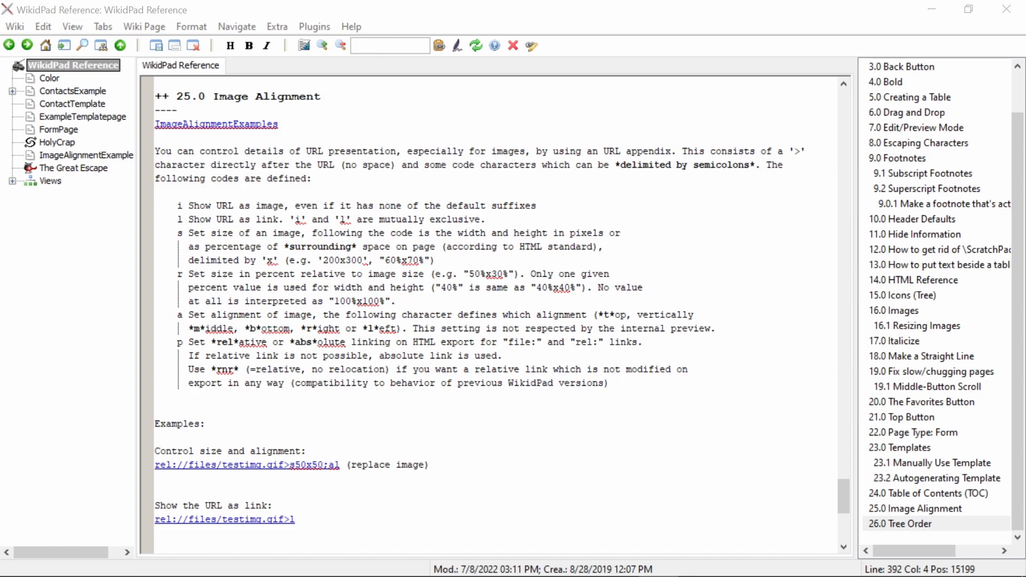
# Copy the [tree_position: #] attribute from section 26.0 Tree Order to the Color page and set its value to 3
pyautogui.scroll(-9, 491, 315)
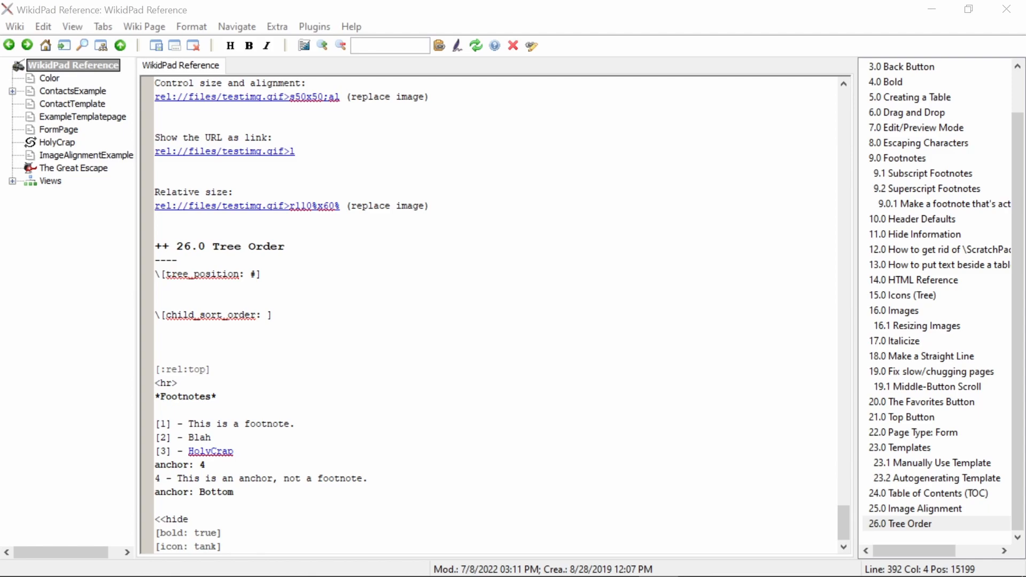
pyautogui.moveTo(262, 274); pyautogui.dragTo(160, 275)
pyautogui.hotkey('ctrl', 'c')
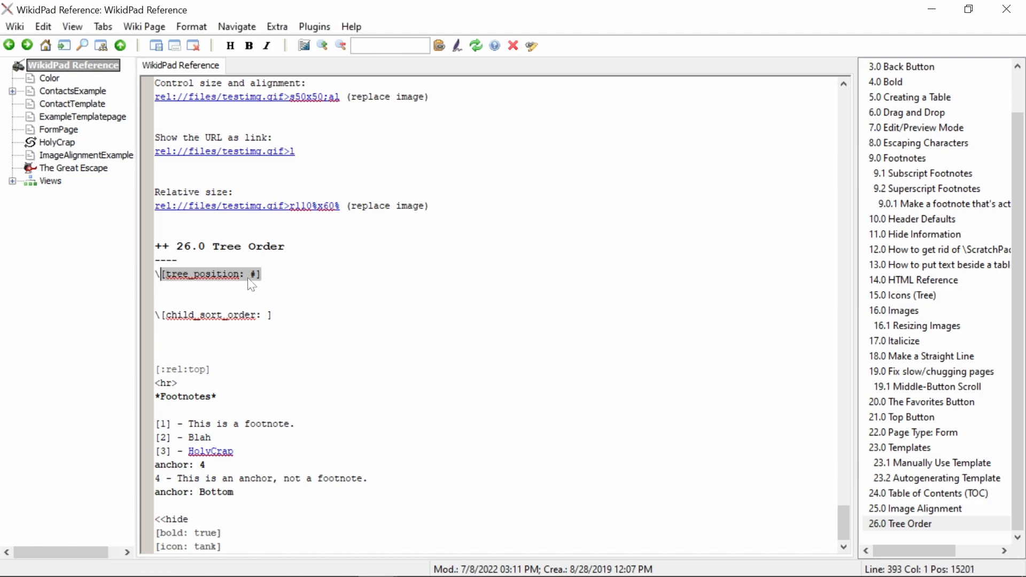
pyautogui.click(56, 80)
pyautogui.hotkey('ctrl', 'v')
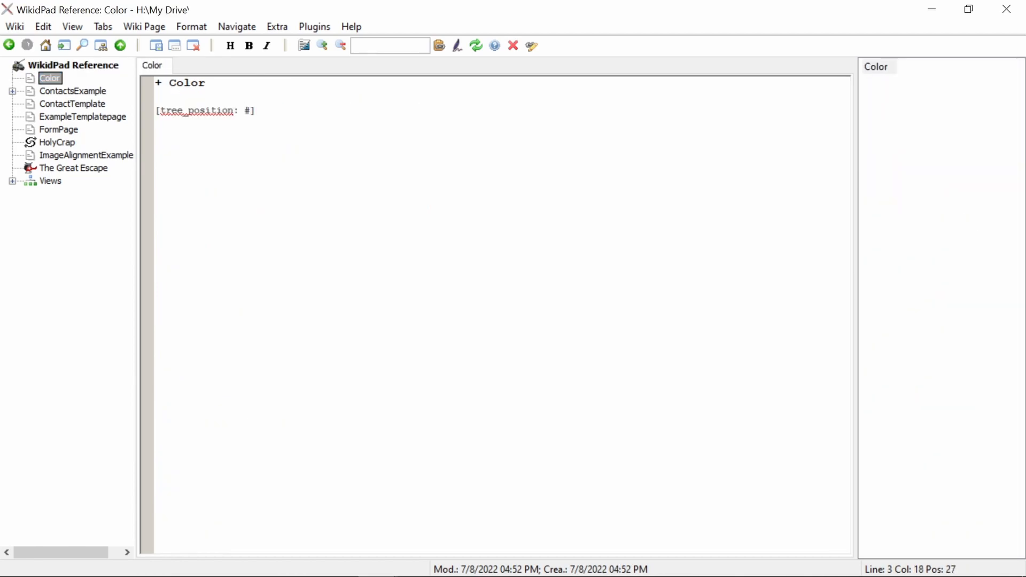
pyautogui.press('Left')
pyautogui.press('Left')
# Copy the Color page's tree position attribute below the template attribute on the ContactsExample page and set its value to 4
pyautogui.moveTo(247, 111); pyautogui.dragTo(137, 121)
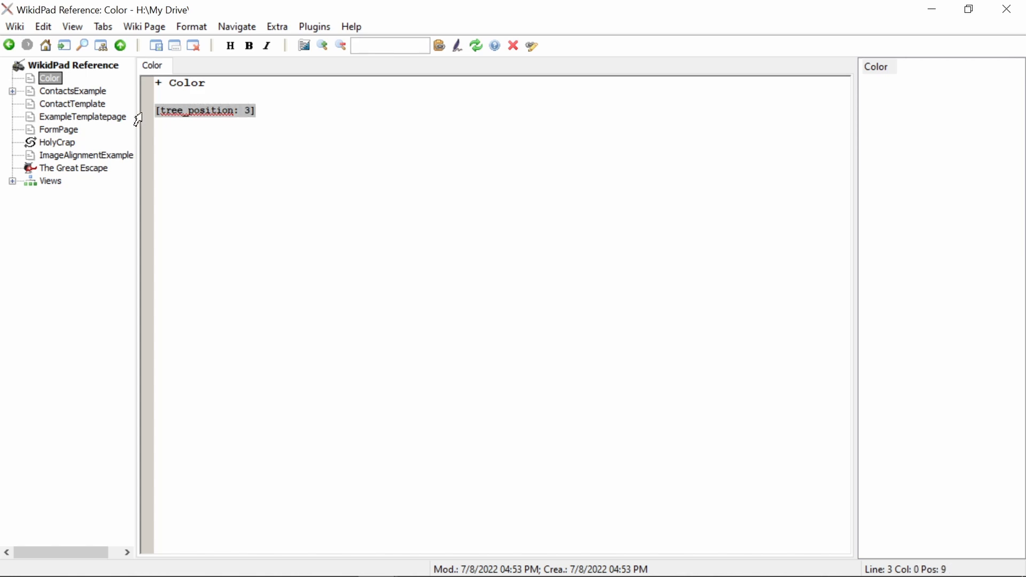
pyautogui.click(80, 94)
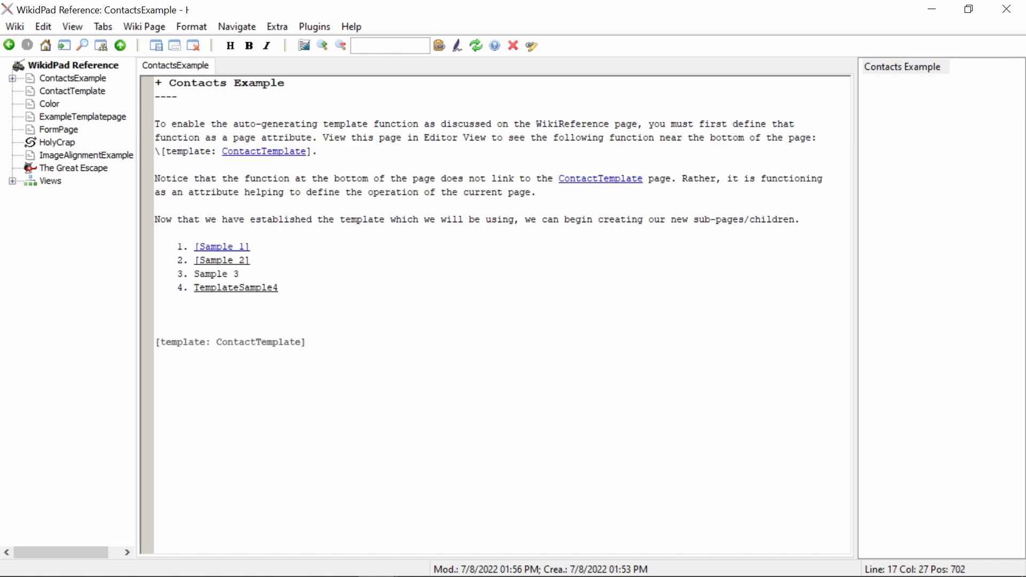
pyautogui.press('Return')
pyautogui.write('[tree_position: 3]')
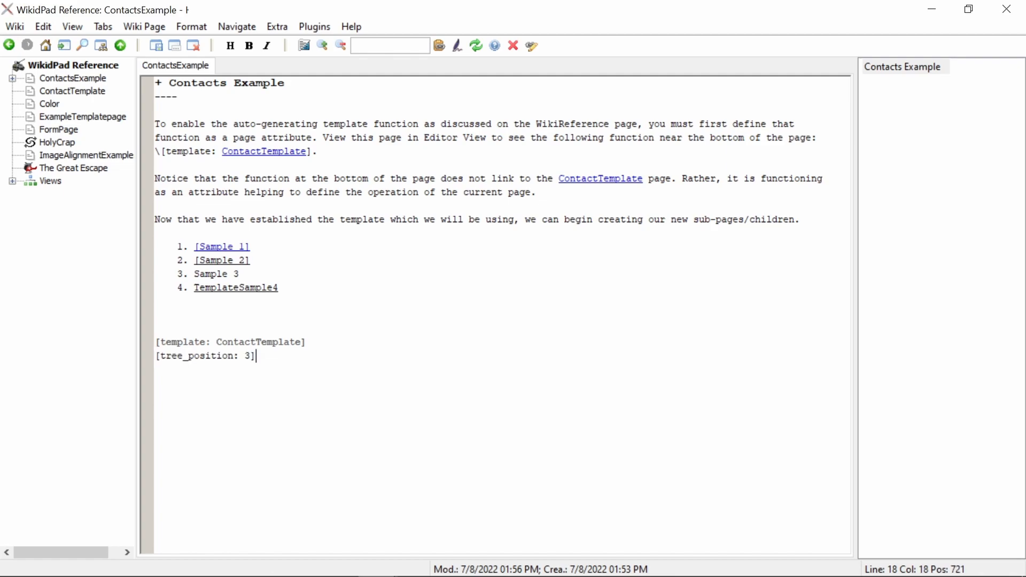
pyautogui.press('Left')
pyautogui.press('BackSpace')
pyautogui.write('4')
# Add the attribute [tree_position: 5] at the end of the ContactTemplate page and [tree_position: 6] at the end of ExampleTemplatepage
pyautogui.click(95, 91)
pyautogui.press('Left')
pyautogui.hotkey('shift', 'Left')
pyautogui.write('5')
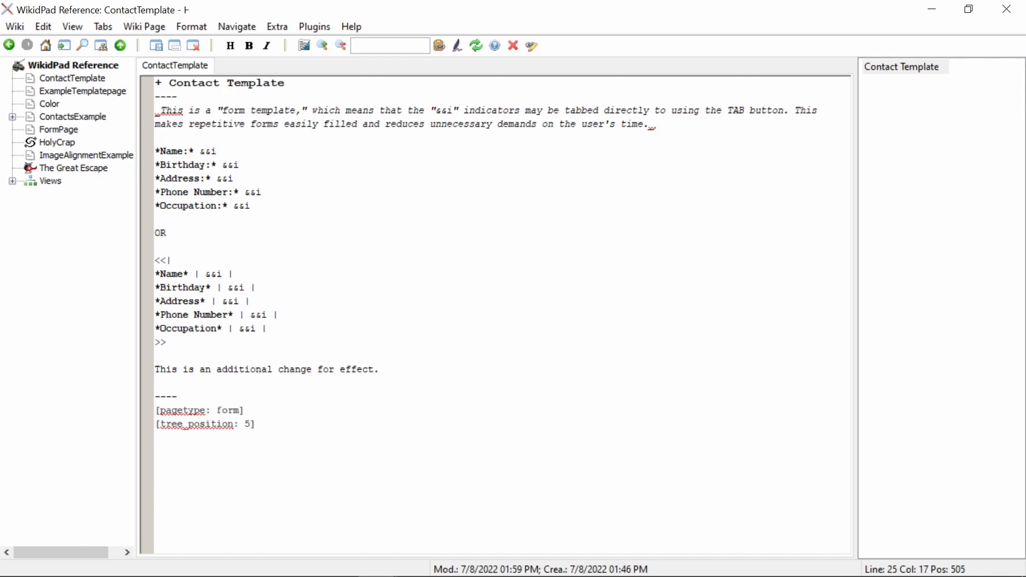
pyautogui.click(90, 92)
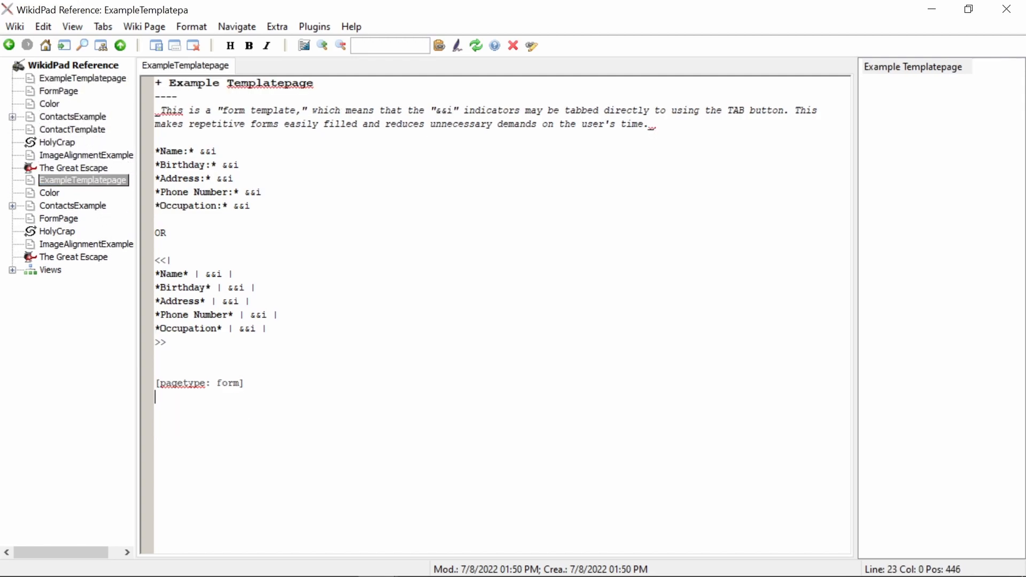
pyautogui.write('6')
# Add the attribute [tree_position: 1] below the icon attribute in the HolyCrap page's hide block
pyautogui.click(91, 142)
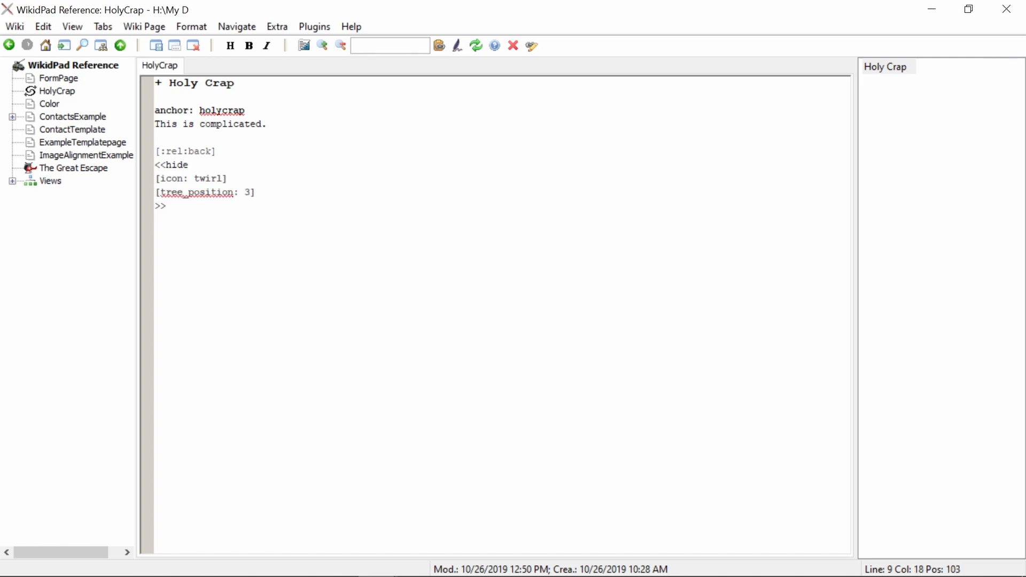
pyautogui.press('Left')
pyautogui.hotkey('shift', 'Left')
pyautogui.write('1')
# Add the attribute [tree_position: 2] on a new line of the FormPage page
pyautogui.click(58, 79)
pyautogui.click(244, 301)
pyautogui.press('Return')
pyautogui.write('[tree_position: 3]')
pyautogui.press('Left')
pyautogui.hotkey('shift', 'Left')
pyautogui.write('2')
pyautogui.click(68, 81)
pyautogui.click(53, 105)
pyautogui.click(50, 117)
pyautogui.click(50, 131)
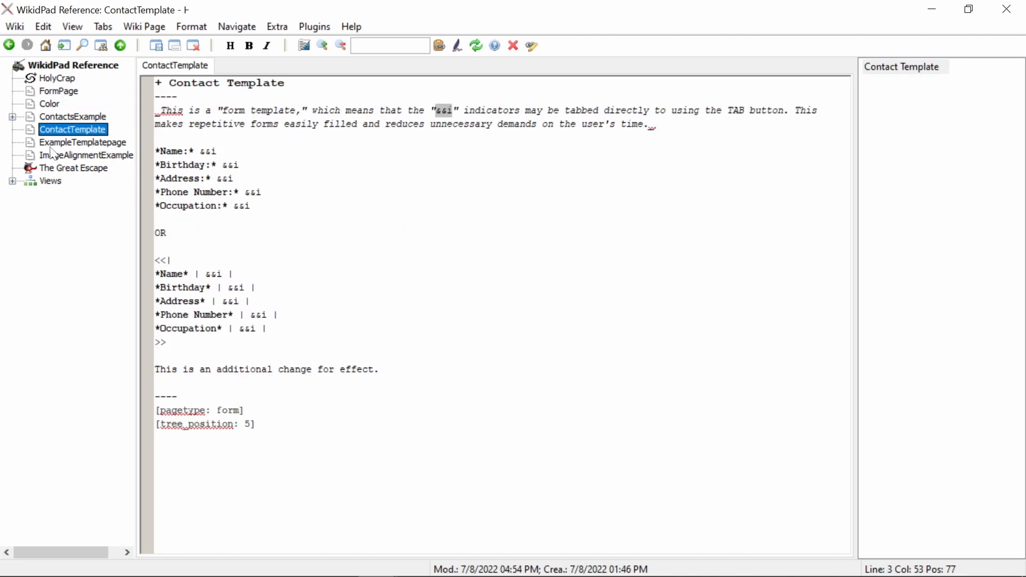
# Add the attribute [tree_position: 7] several blank lines below the last paragraph of the ImageAlignmentExamples page
pyautogui.click(50, 154)
pyautogui.scroll(-3, 695, 427)
pyautogui.click(748, 533)
pyautogui.press('Return')
pyautogui.press('Return')
pyautogui.press('Return')
pyautogui.press('Return')
pyautogui.press('Return')
pyautogui.press('Return')
pyautogui.press('Return')
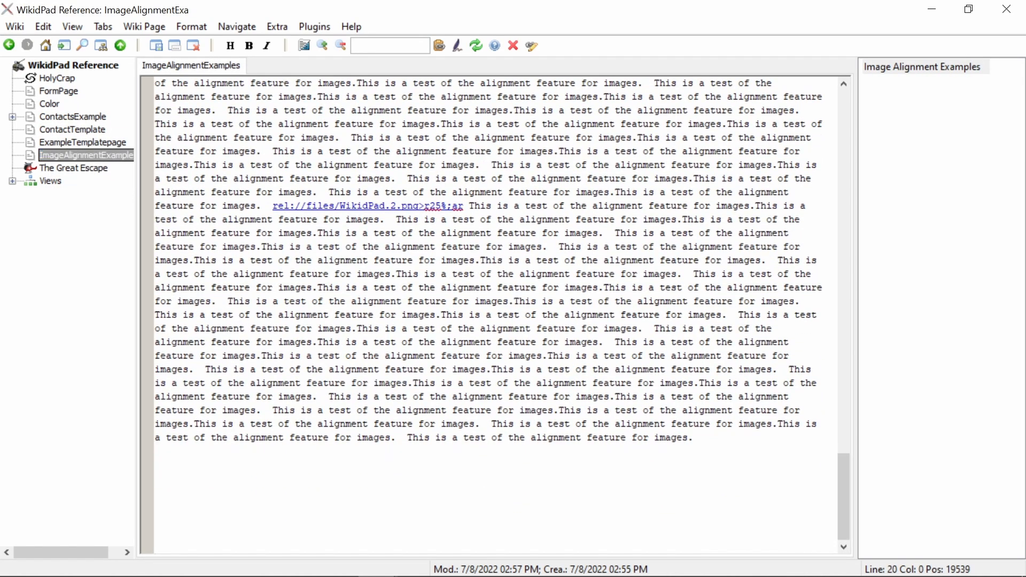
pyautogui.write('[tree_position: 3]')
pyautogui.press('Left')
pyautogui.hotkey('shift', 'Left')
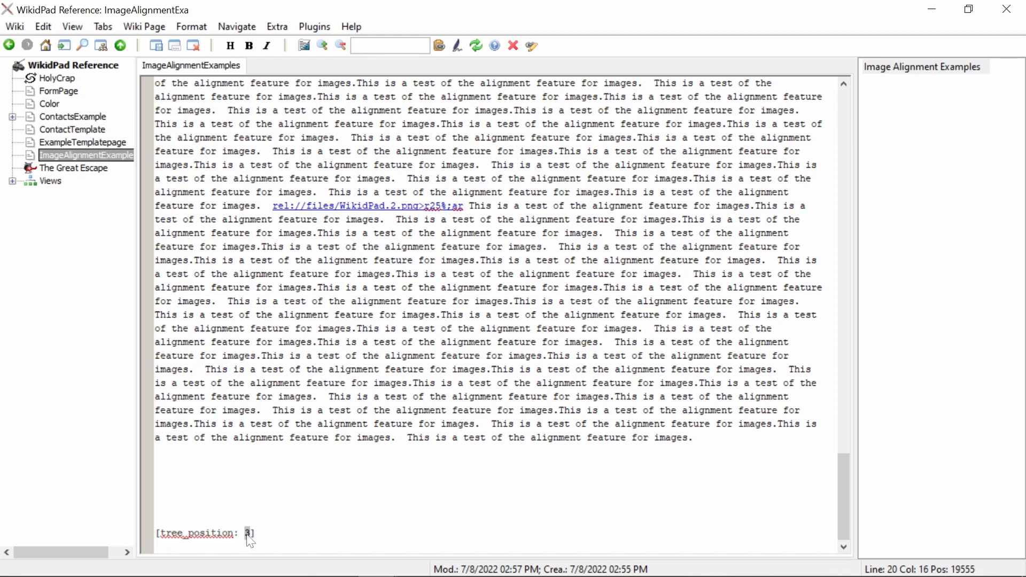
pyautogui.write('7')
# Add the attribute [tree_position: 8] below the icon attribute in The Great Escape page's hide block
pyautogui.click(100, 171)
pyautogui.click(223, 179)
pyautogui.press('Return')
pyautogui.write('[tree_position: 3]')
pyautogui.press('Left')
pyautogui.press('Left')
pyautogui.hotkey('shift', 'Right')
pyautogui.write('8')
pyautogui.press('Down')
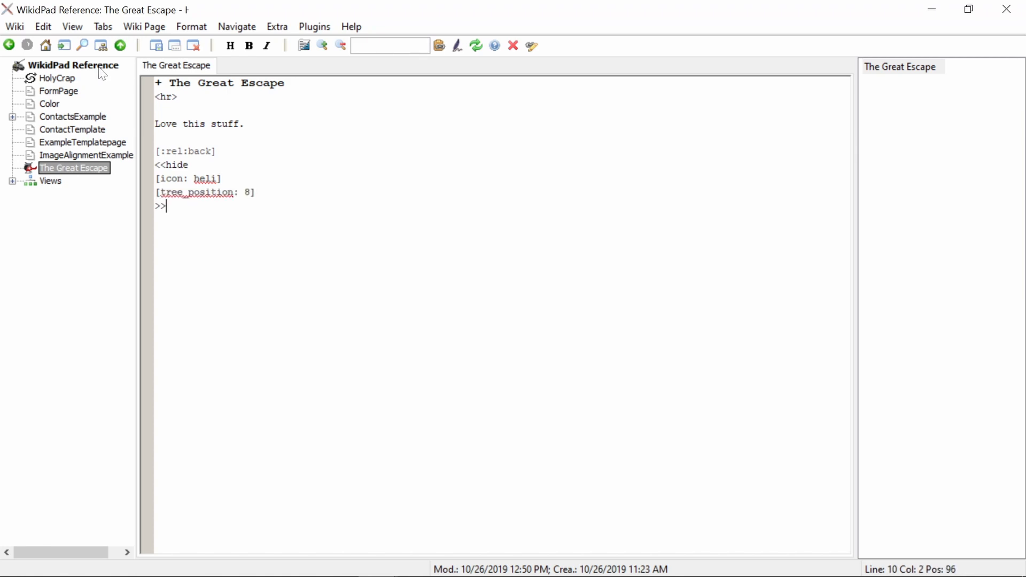
# Add the page link TreePositionTest beneath the tree_position line in the WikidPad Reference page's Tree Order section
pyautogui.click(99, 68)
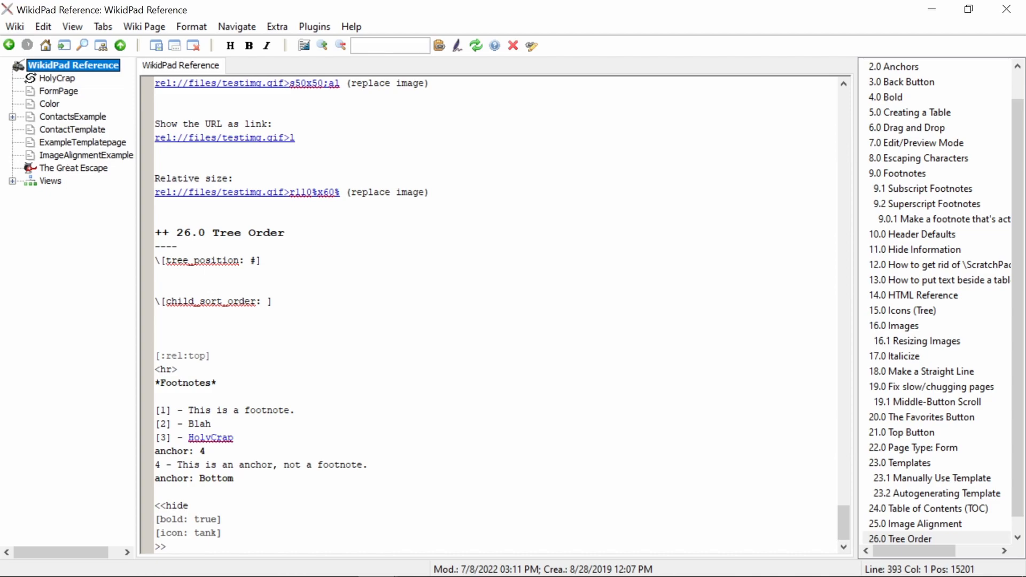
pyautogui.click(155, 274)
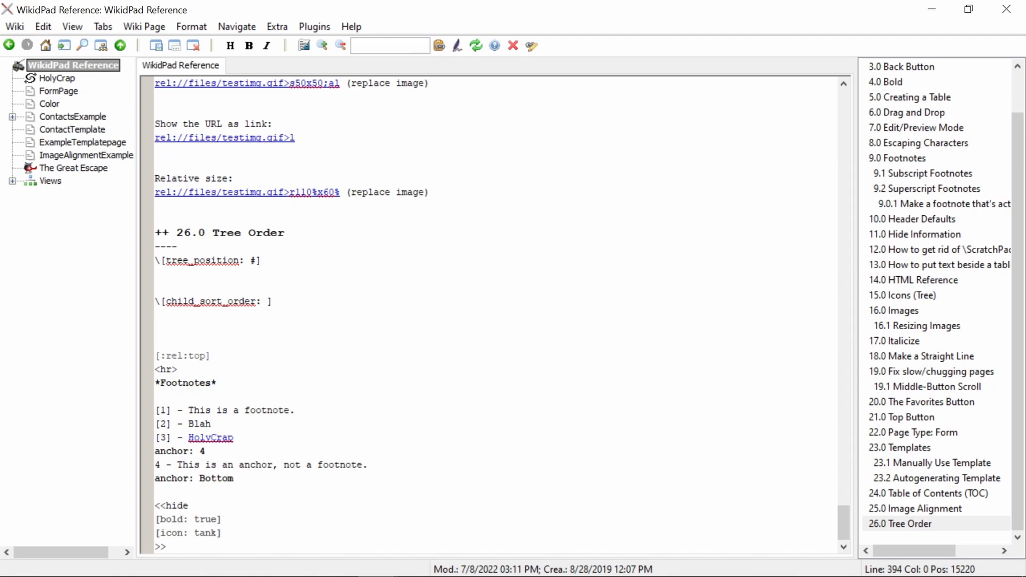
pyautogui.write('TreePositionTest')
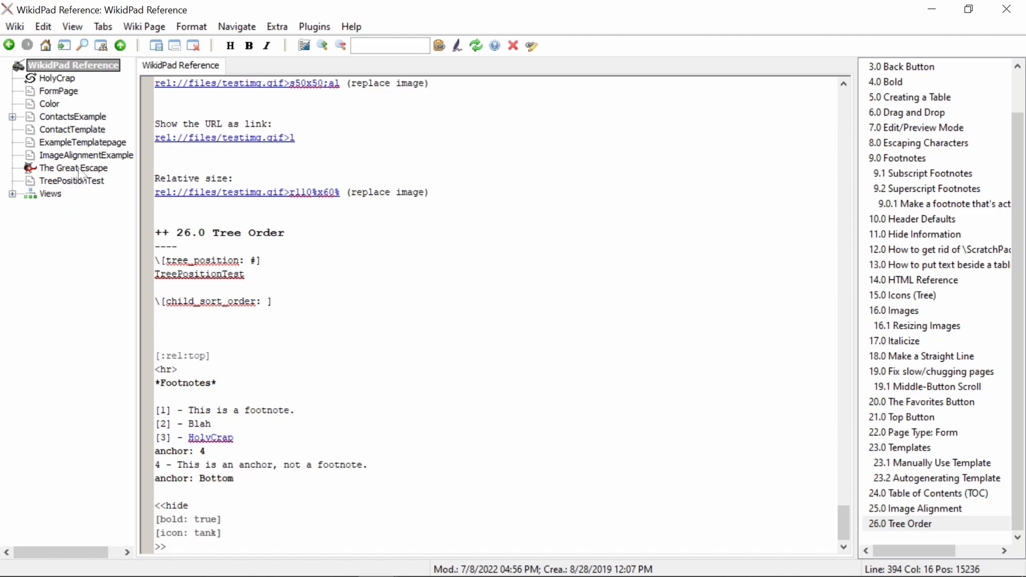
# Add the page link AppleBeer a few lines below "Love this stuff." on The Great Escape page
pyautogui.moveTo(273, 301); pyautogui.dragTo(161, 302)
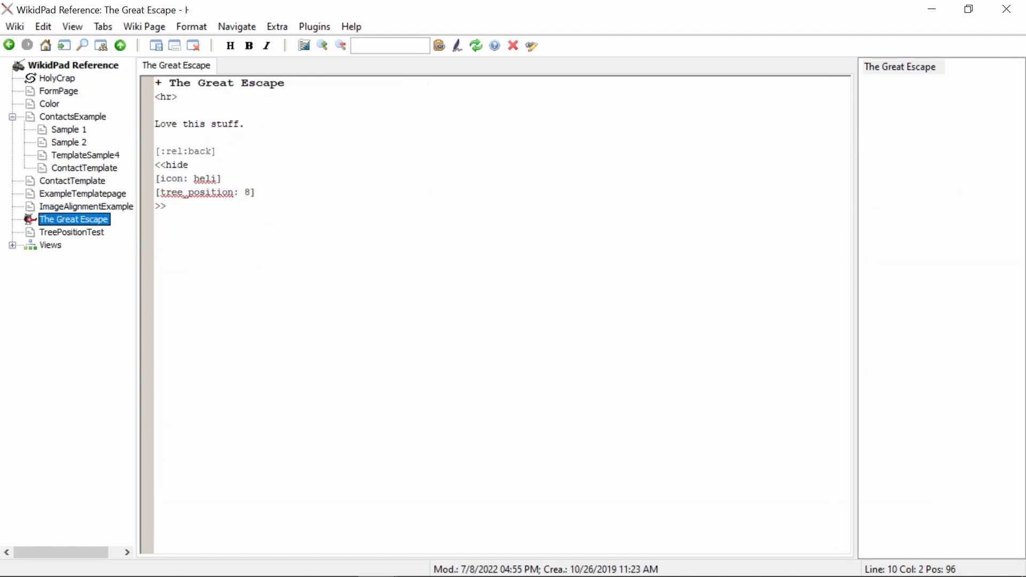
pyautogui.click(245, 124)
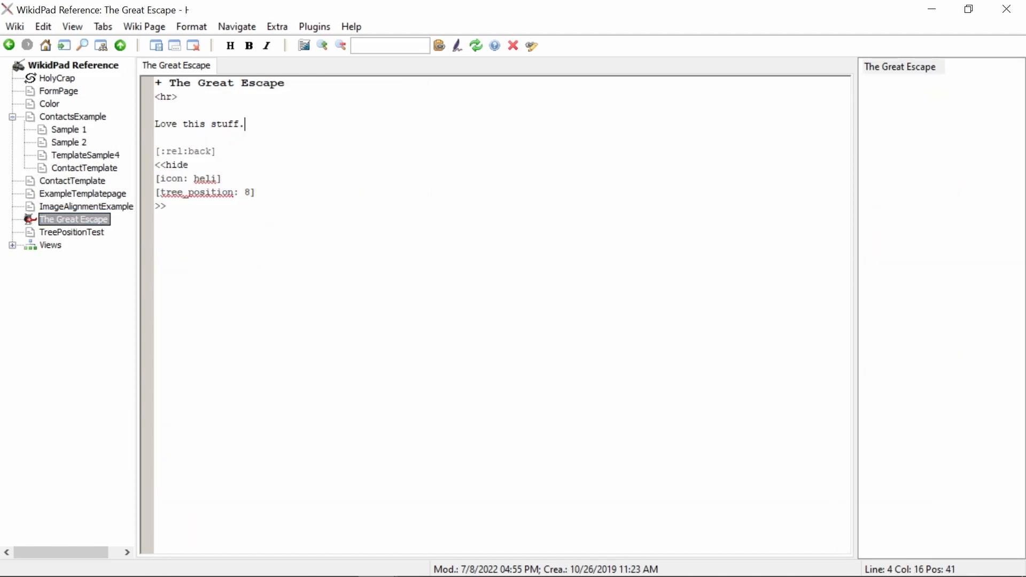
pyautogui.press('Return')
pyautogui.press('Return')
pyautogui.press('Return')
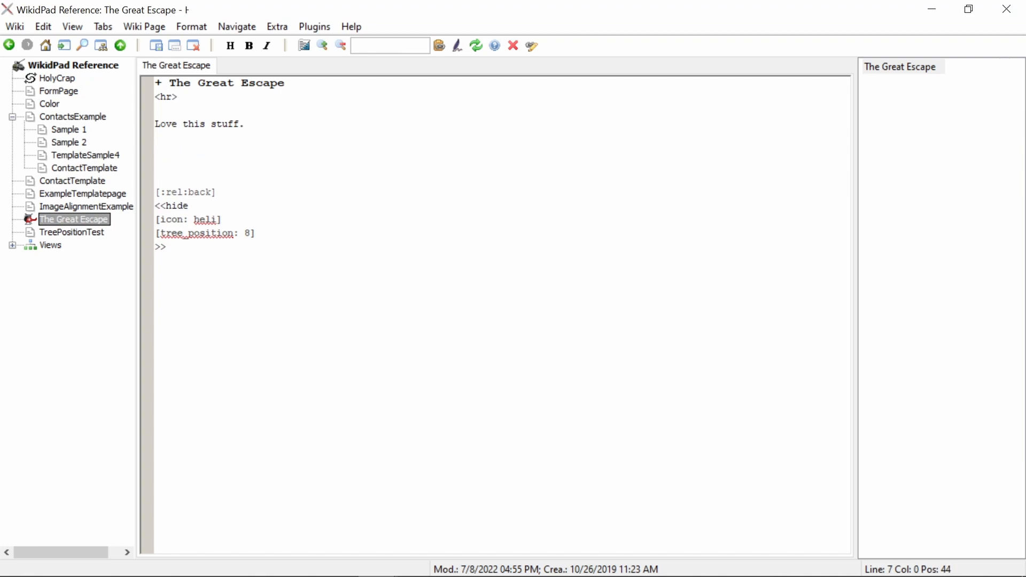
pyautogui.write('AppleBottom')
pyautogui.press('BackSpace')
pyautogui.press('BackSpace')
pyautogui.press('BackSpace')
pyautogui.press('BackSpace')
pyautogui.press('BackSpace')
pyautogui.press('BackSpace')
pyautogui.write('Beer')
# Add the page links [Rhode Island], [Zerabithia], [12.0 + 13.5] and TestingAttributes on separate lines beneath AppleBeer
pyautogui.press('Return')
pyautogui.write('[Rhode Island]')
pyautogui.press('Return')
pyautogui.write('[Zerabithia]')
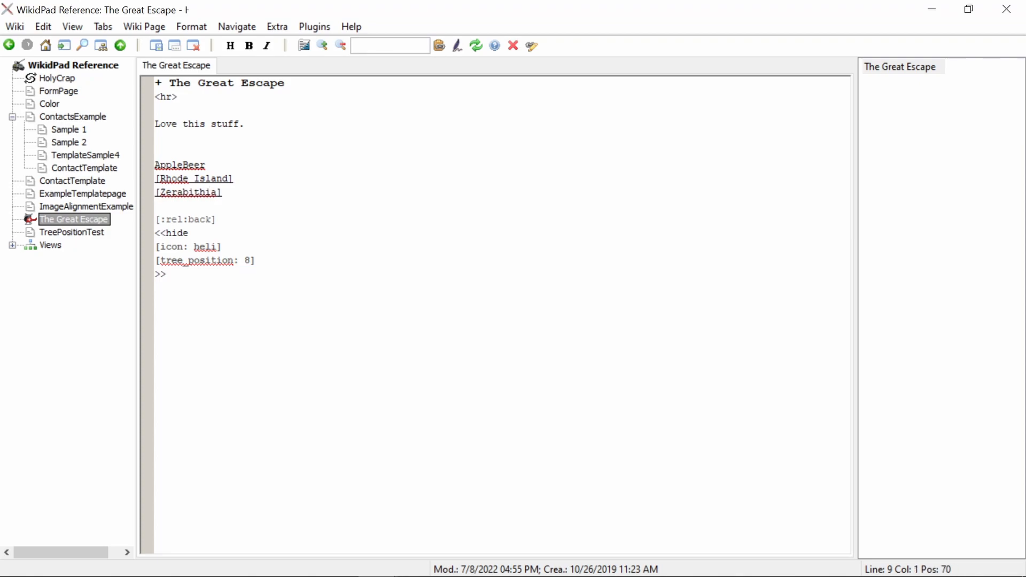
pyautogui.press('Return')
pyautogui.write('[12.0 + 13.5]')
pyautogui.press('Return')
pyautogui.write('TestingAttributes')
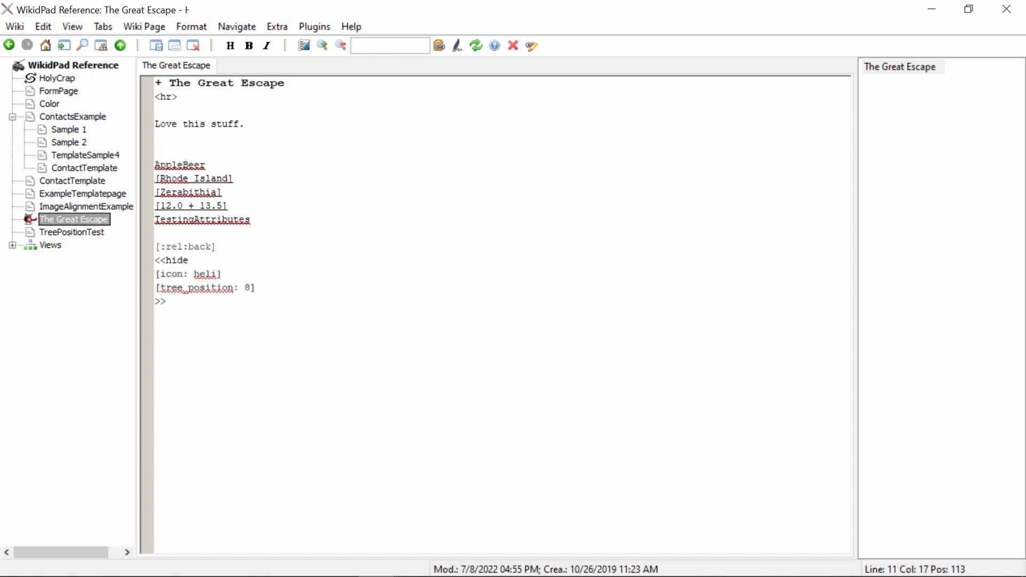
# Copy the [child_sort_order: ] attribute from the Tree Order section to the line below tree_position in The Great Escape page's hide block
pyautogui.click(74, 65)
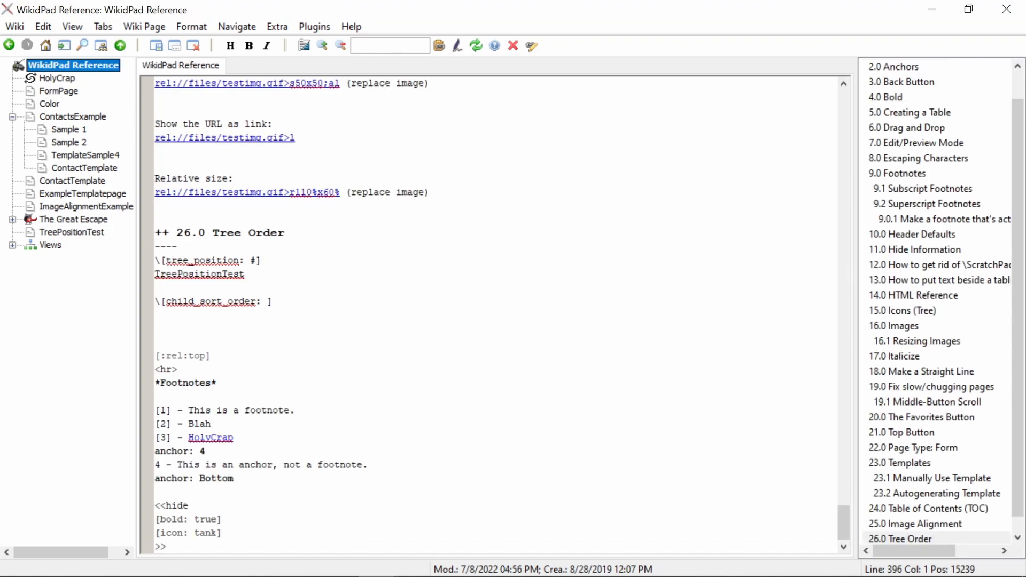
pyautogui.moveTo(272, 301); pyautogui.dragTo(160, 301)
pyautogui.hotkey('ctrl', 'c')
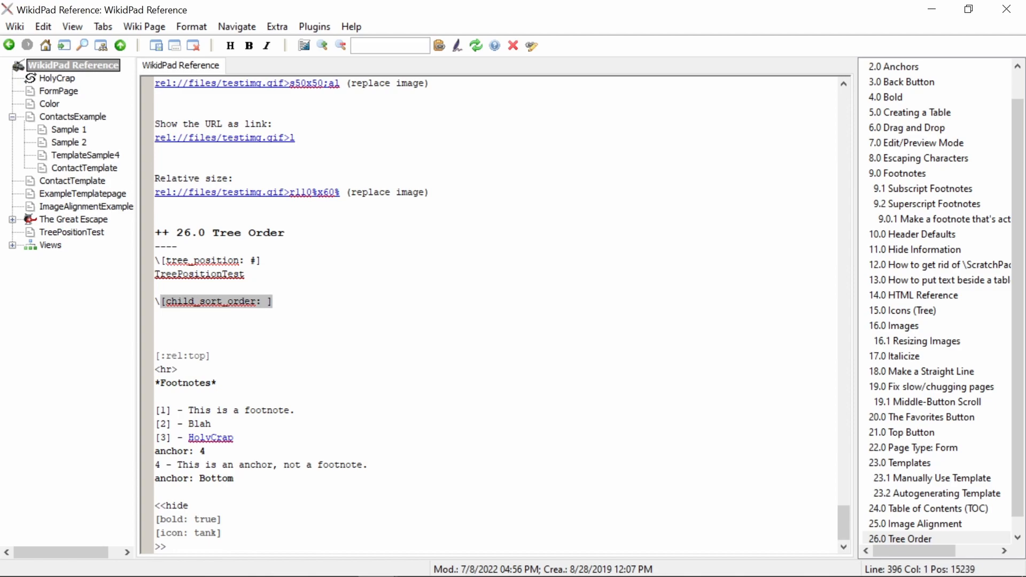
pyautogui.click(73, 220)
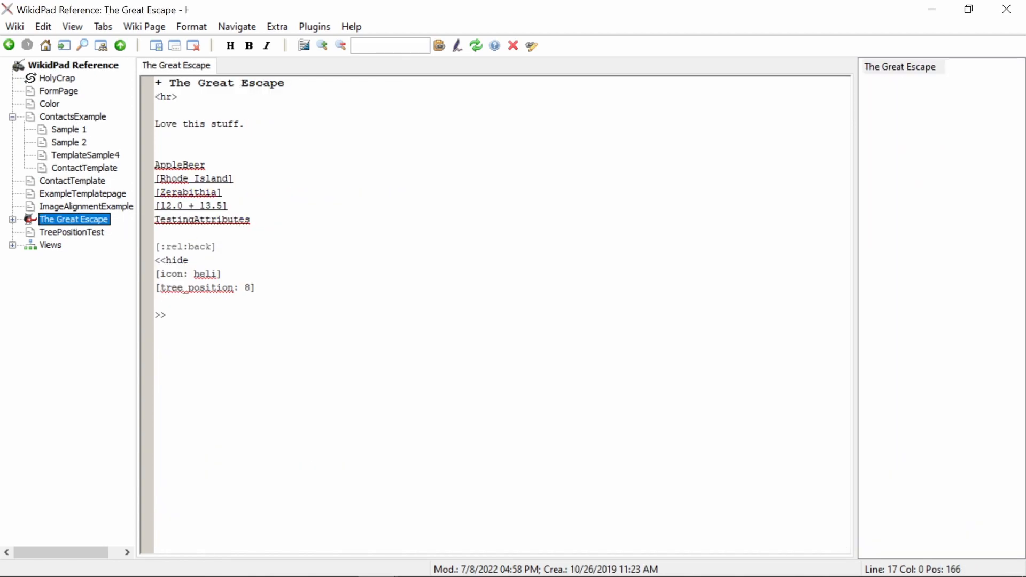
pyautogui.click(156, 301)
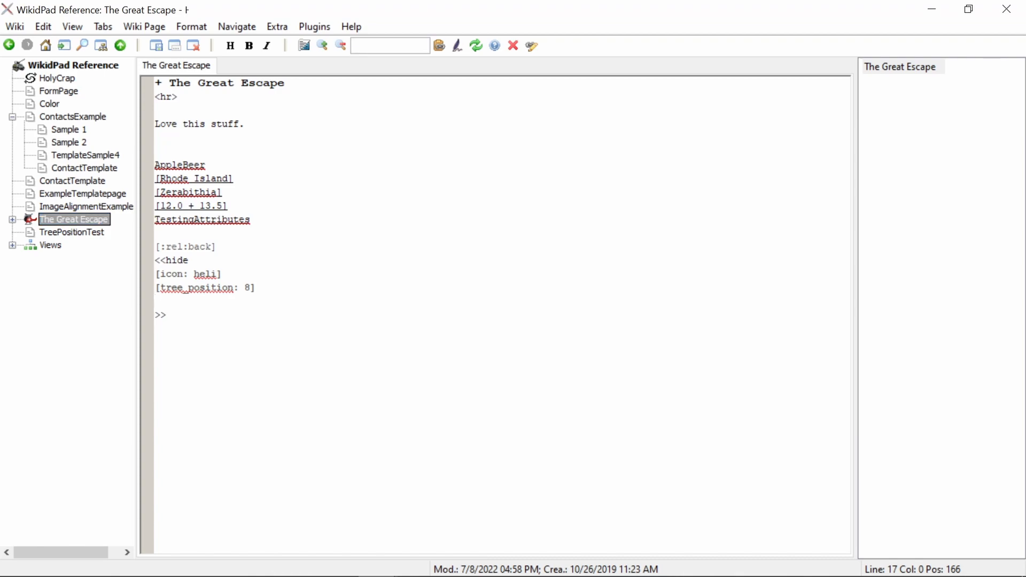
pyautogui.hotkey('ctrl', 'v')
pyautogui.press('Left')
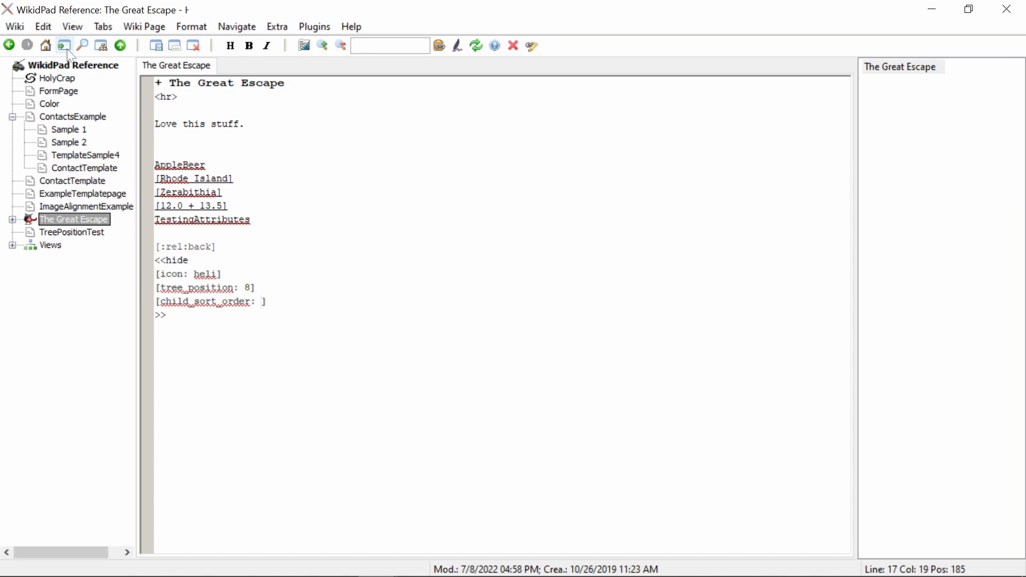
# Start a numbered list below child_sort_order on the WikidPad Reference page with "ascending: will sort Child pages alphabetically ascending"
pyautogui.click(67, 66)
pyautogui.write('asce')
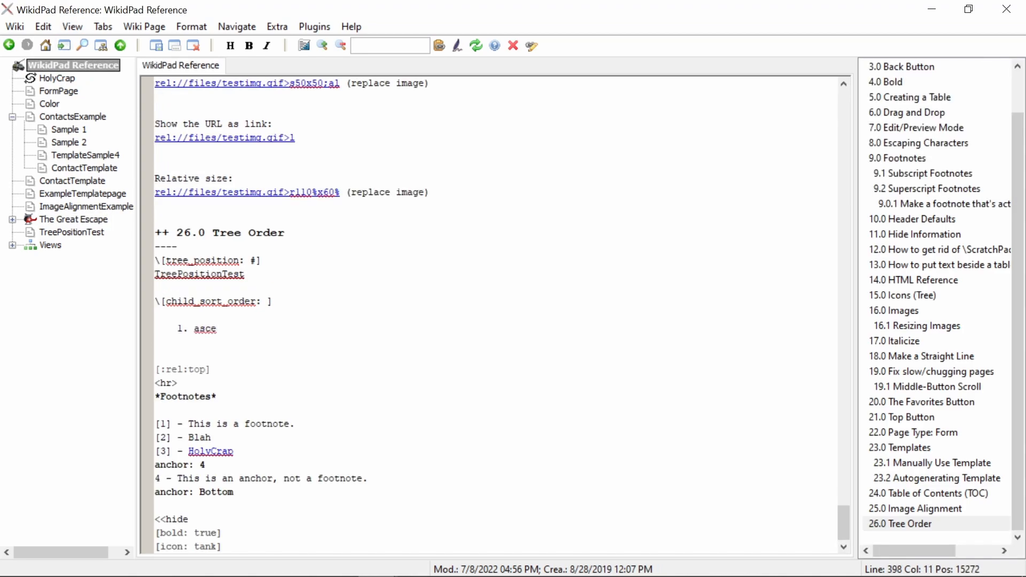
pyautogui.write('nding: will s')
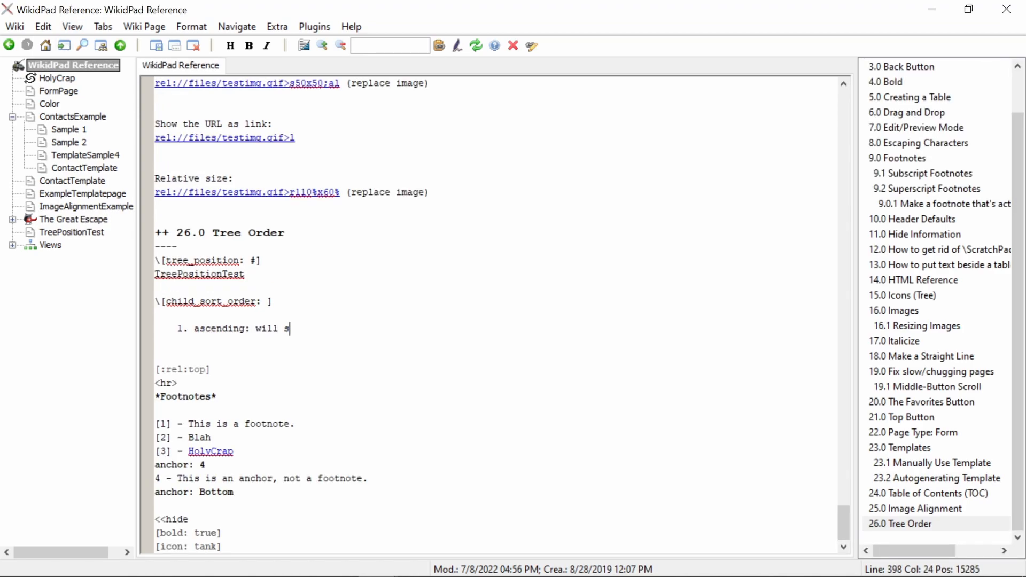
pyautogui.write('ort Child pages ')
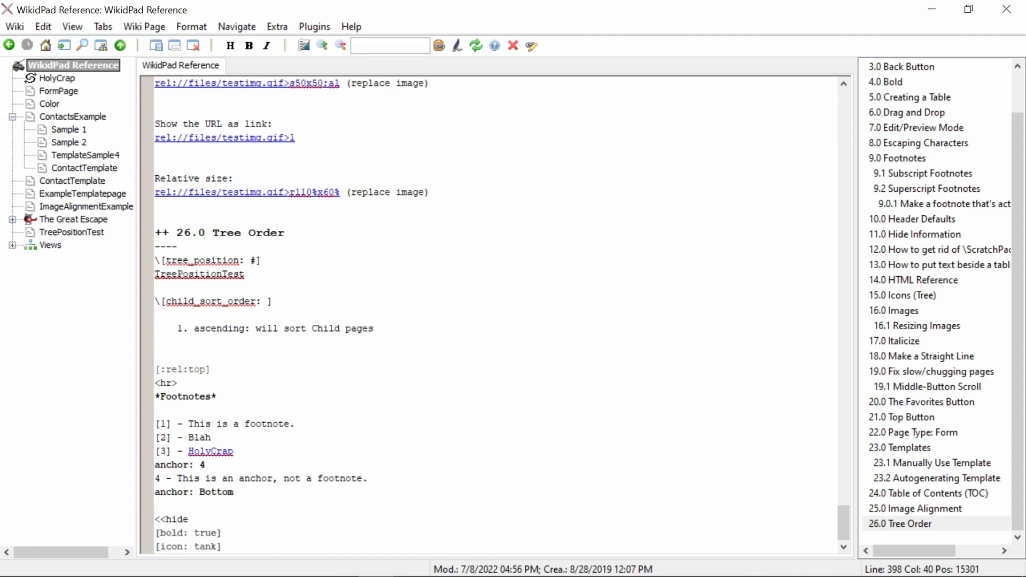
pyautogui.write('alphabetically ascending')
# Add the second list item "descending: will sort Child pages alphabetically descending"
pyautogui.press('Return')
pyautogui.write('descending:')
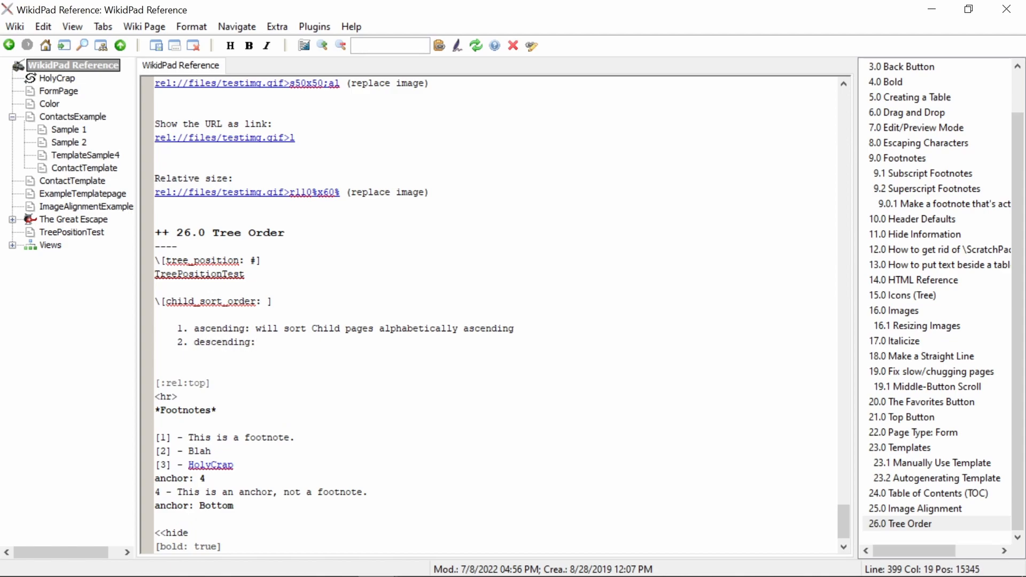
pyautogui.write(' will sort Child pages alphabetically descending')
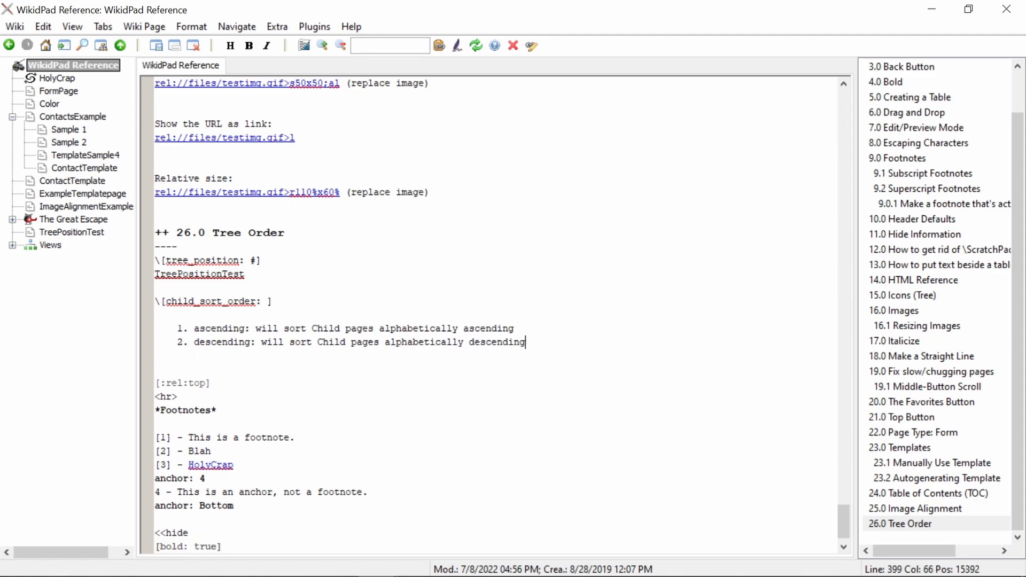
# Add the third list item "mod_oldest: will sort Child pages by modification date, oldest first"
pyautogui.press('Return')
pyautogui.write('mod ')
pyautogui.write('oldest: will sort Child pages by modification date, oldest first')
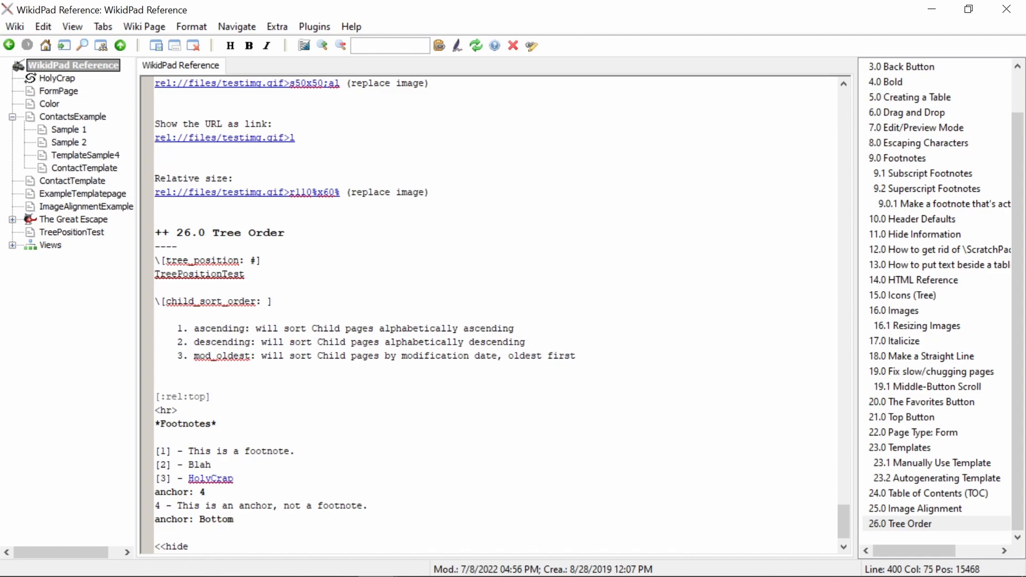
# Add the fourth list item "mod_newest: will sort Child pages by modificiation date, newest first"
pyautogui.press('Return')
pyautogui.write('mod_newest: will sort Child')
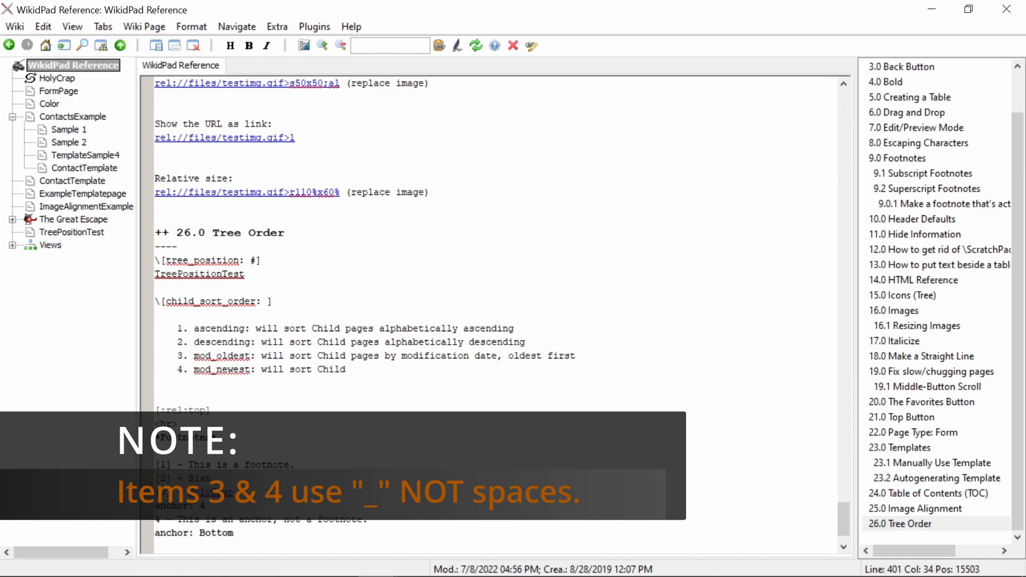
pyautogui.write(' pages by modificiation date, newest first')
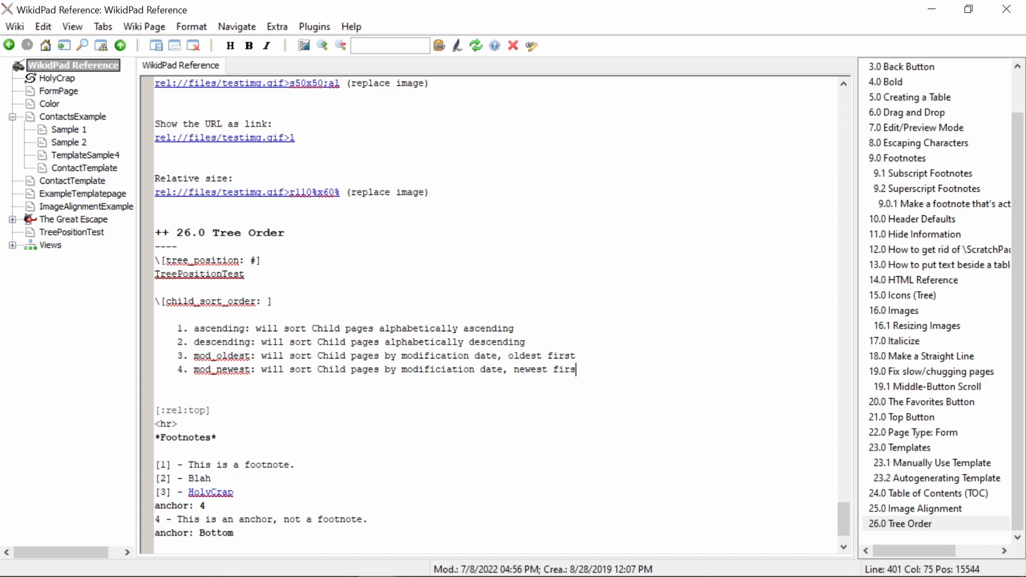
# Add the fifth list item "unsorted: makes no attempt to sort Child pages (fastest)"
pyautogui.press('Return')
pyautogui.write('unsorted: makes no attempt to sort ')
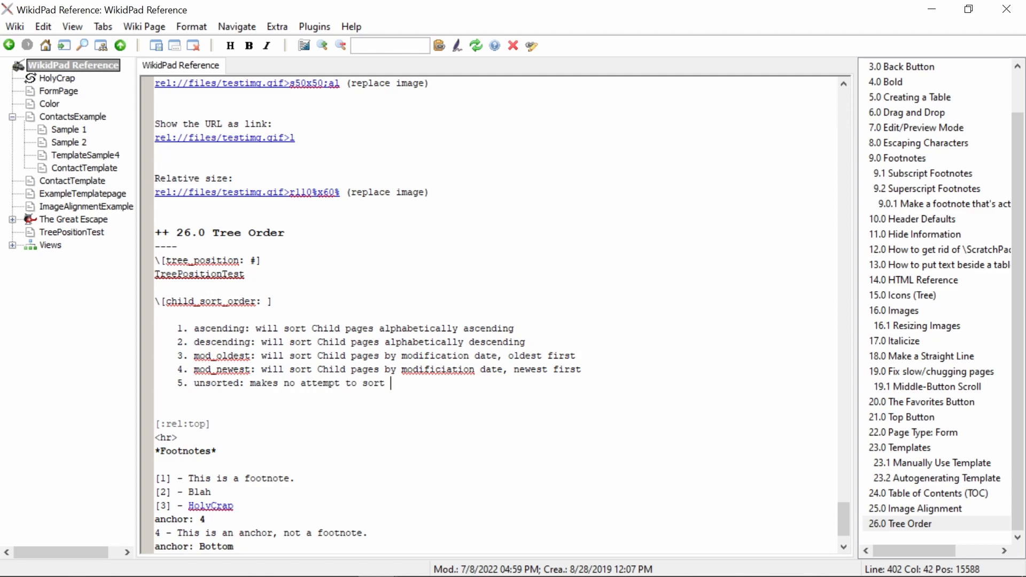
pyautogui.write('Child pages (fastest)')
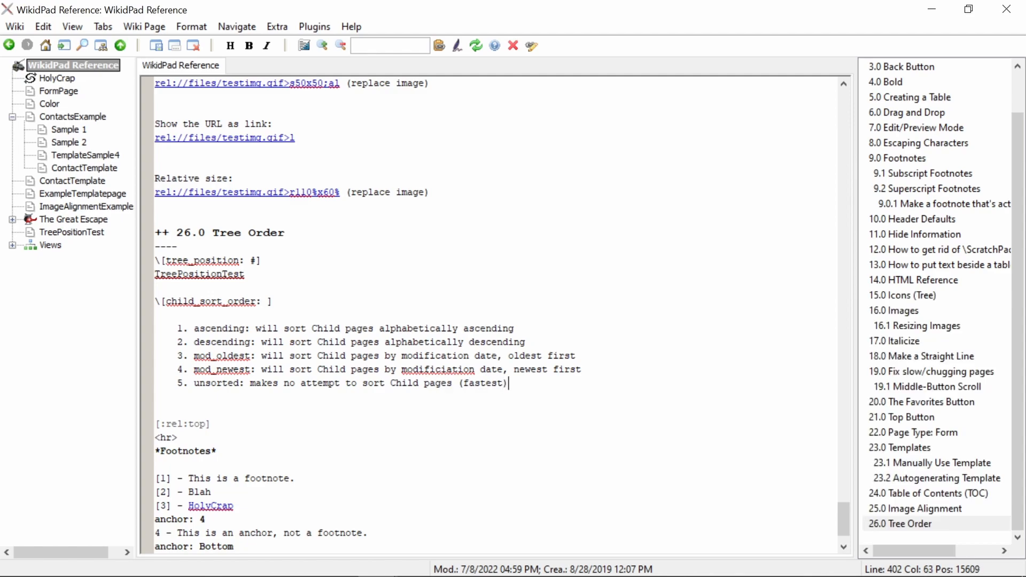
# Add the sixth list item "natural: will sort Child pages in order of appearance in the parent page (may not always work)"
pyautogui.press('Return')
pyautogui.write('natural: will sort Child pages in order of appearance ')
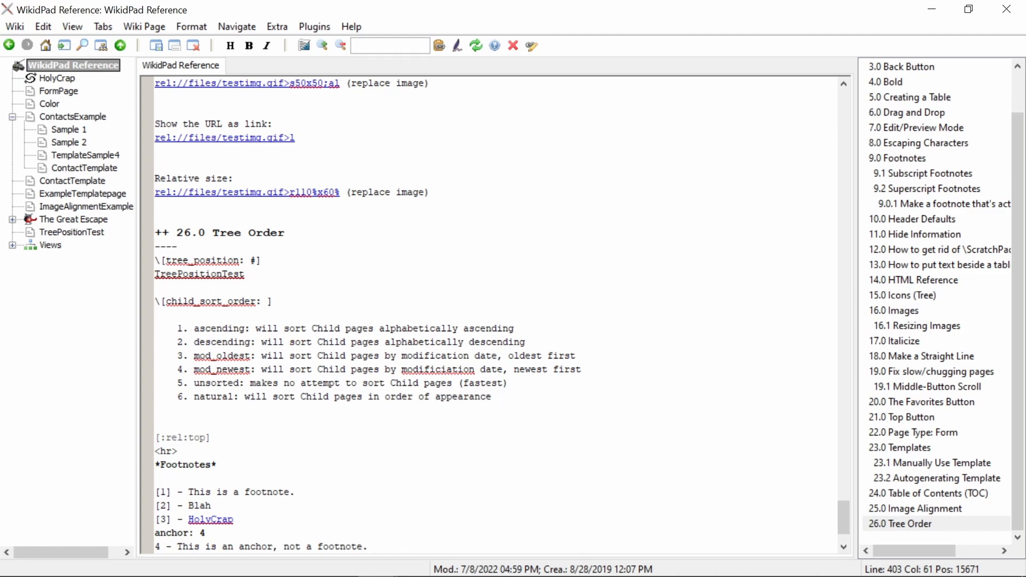
pyautogui.write('in the parent pag')
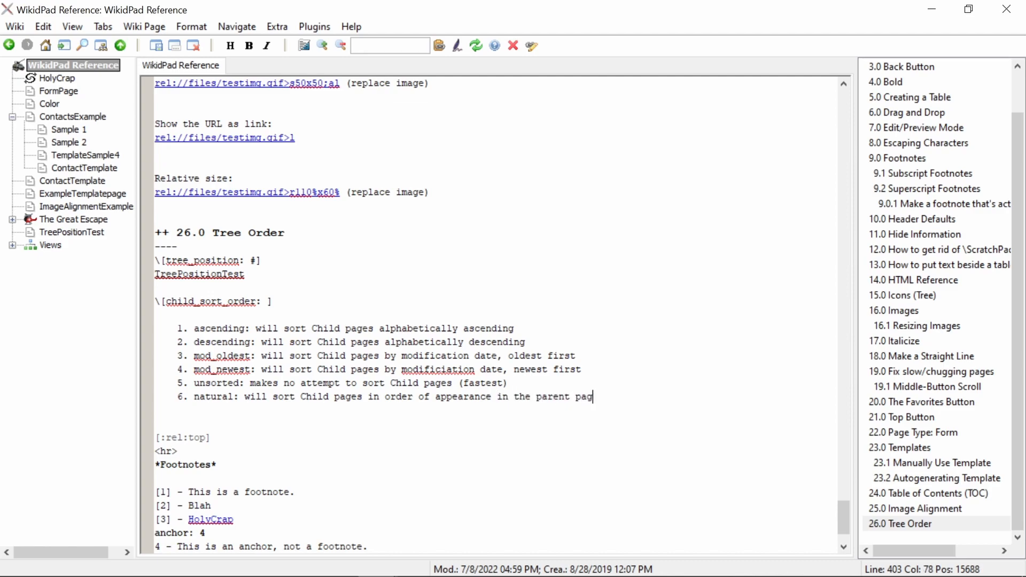
pyautogui.write('e (may not alway')
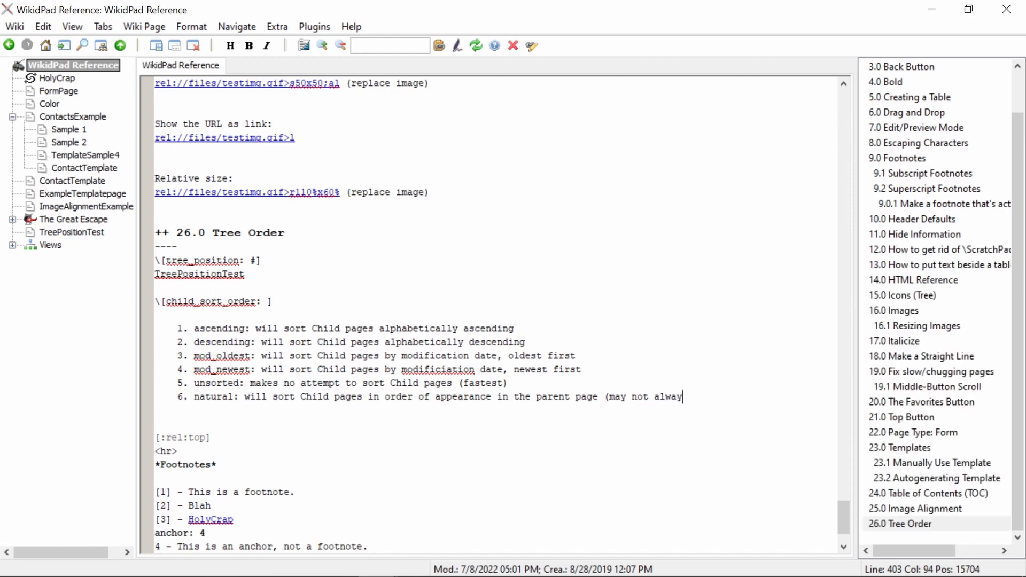
pyautogui.write('s work)')
# Start a paragraph below the numbered list with "You can use the child_sort_order attribute to control the default sorting for the"
pyautogui.press('Return')
pyautogui.press('Return')
pyautogui.write('You can use the attribi')
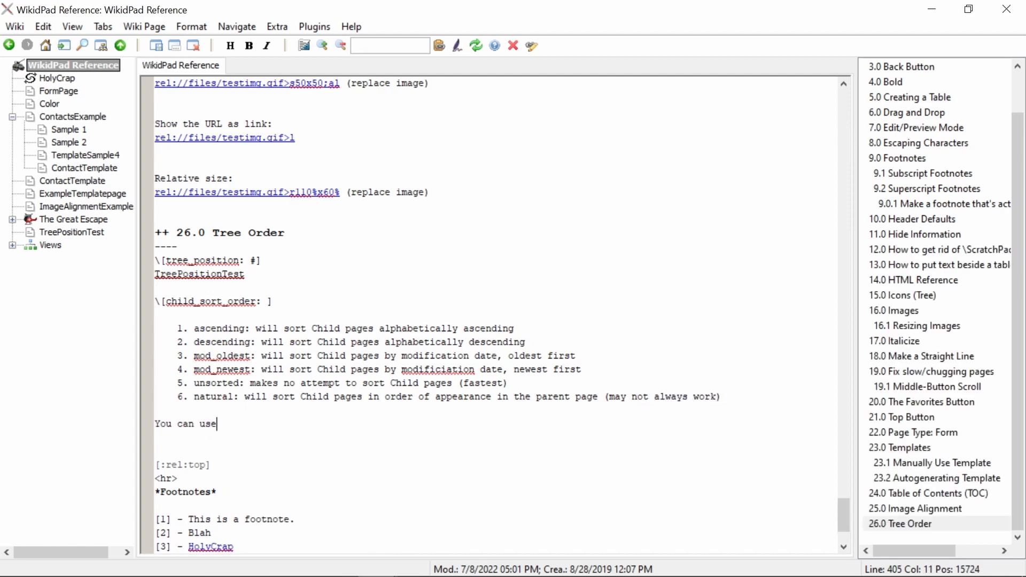
pyautogui.press('BackSpace')
pyautogui.press('BackSpace')
pyautogui.press('BackSpace')
pyautogui.press('BackSpace')
pyautogui.press('BackSpace')
pyautogui.press('BackSpace')
pyautogui.press('BackSpace')
pyautogui.write('child_sort_order attribute to orga')
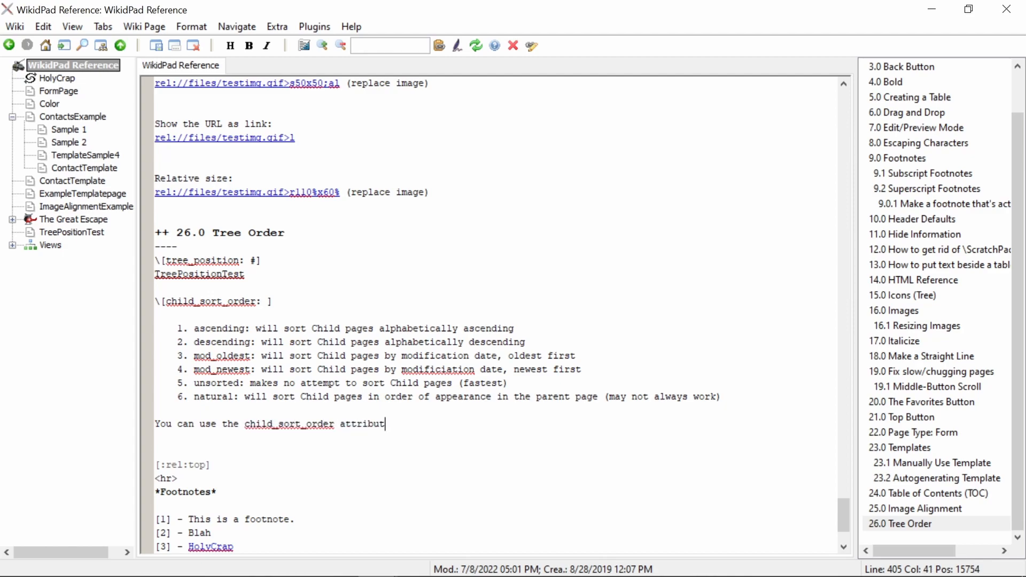
pyautogui.press('BackSpace')
pyautogui.press('BackSpace')
pyautogui.press('BackSpace')
pyautogui.press('BackSpace')
pyautogui.write('control the default sorting for the')
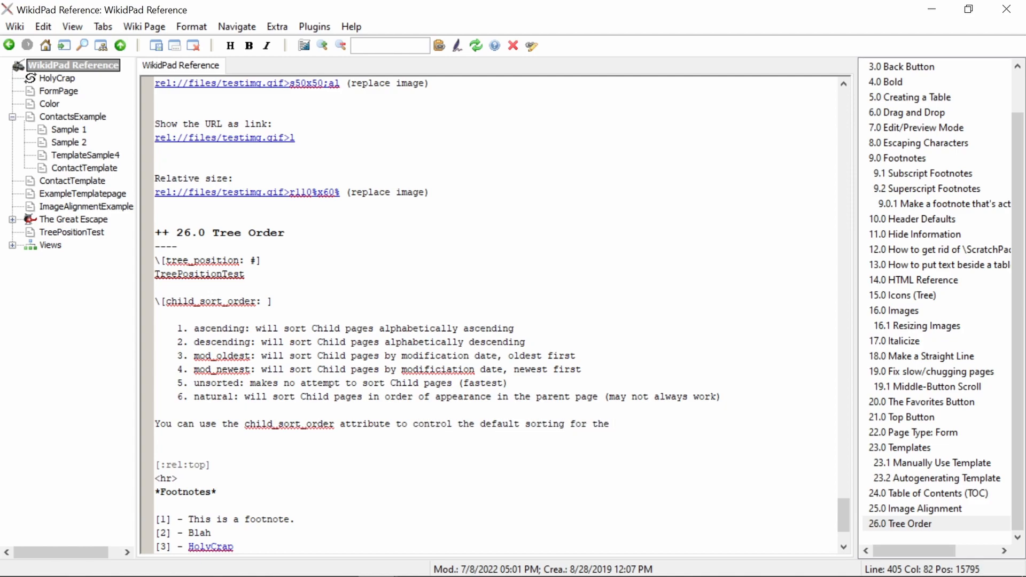
# Complete the paragraph below the list with "entire wiki. The natural default when no attribute is used is ascending."
pyautogui.write(' entire wiki. The natural def')
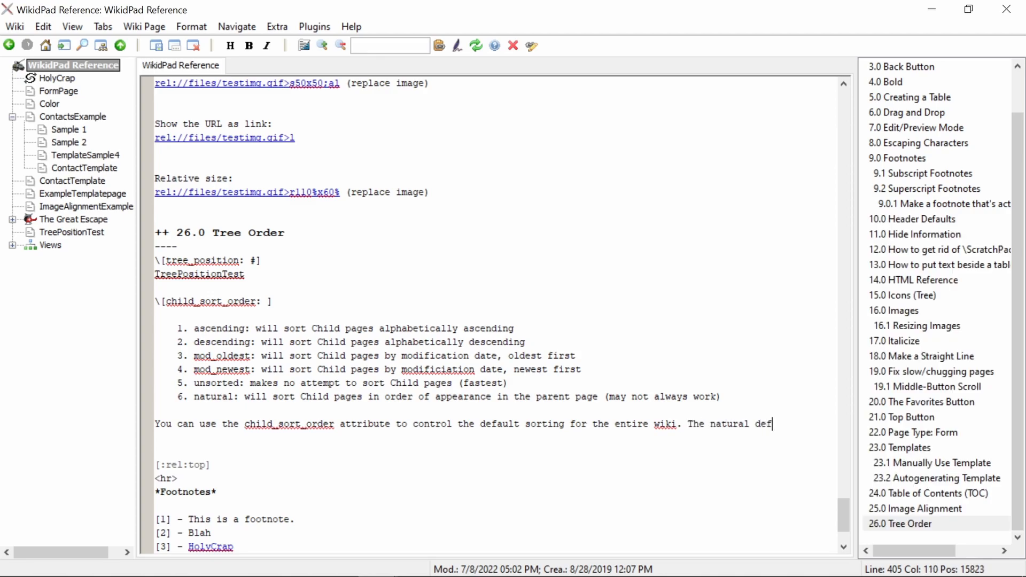
pyautogui.write('ault when no attribute is used is ascending.')
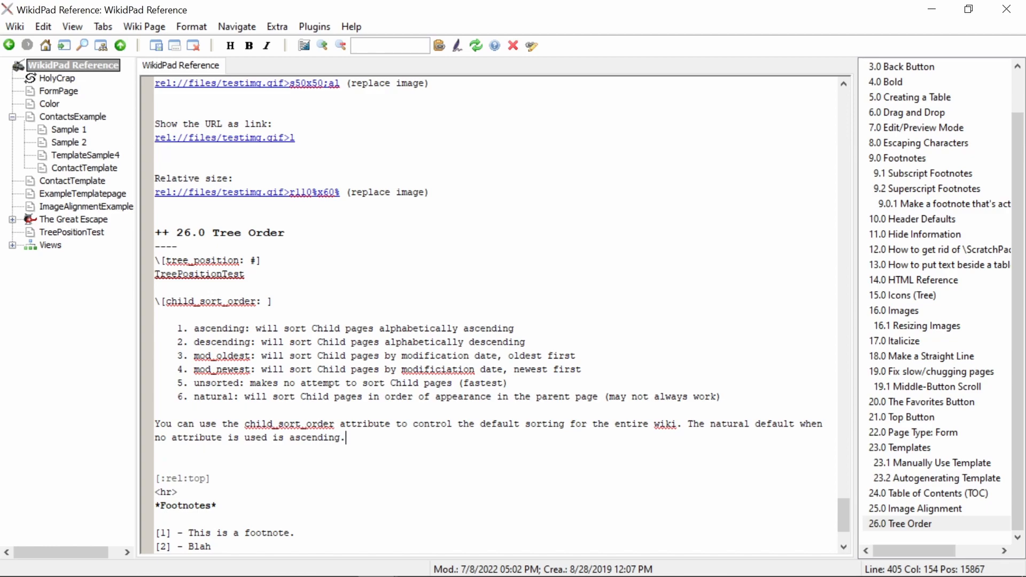
# Expand The Great Escape in the page tree, open that page and set its child_sort_order attribute to natural
pyautogui.click(11, 219)
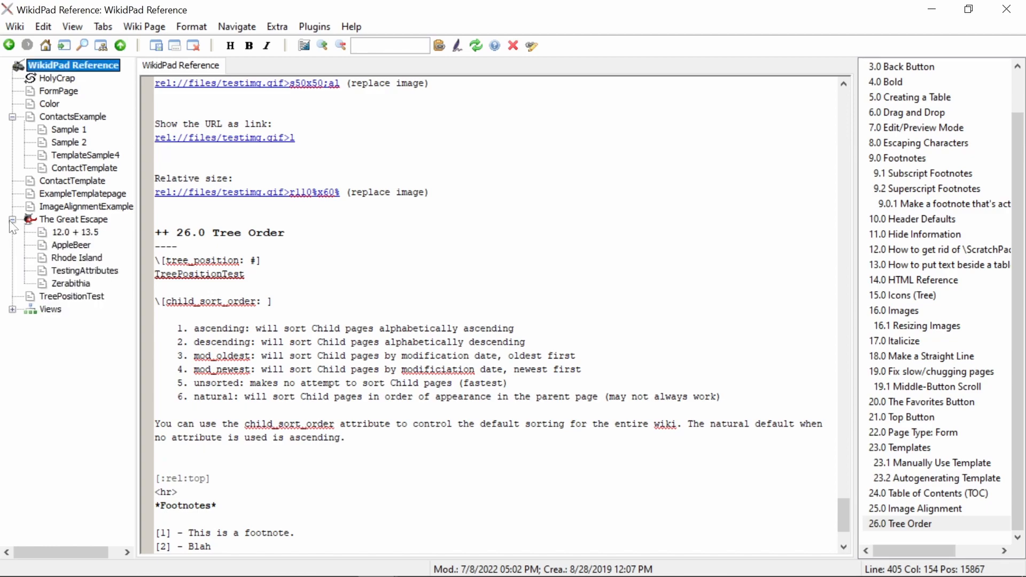
pyautogui.click(74, 219)
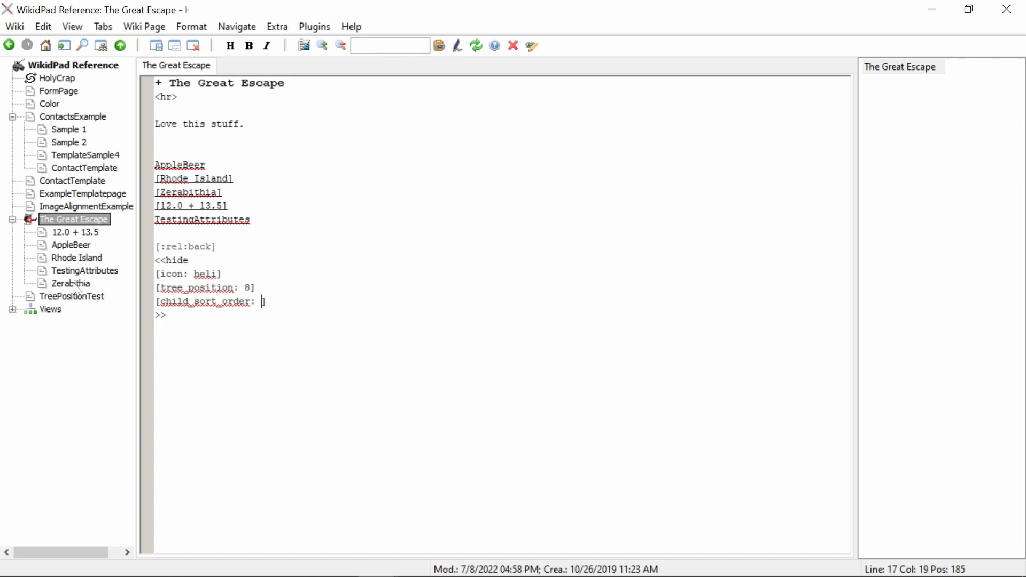
pyautogui.write('natural')
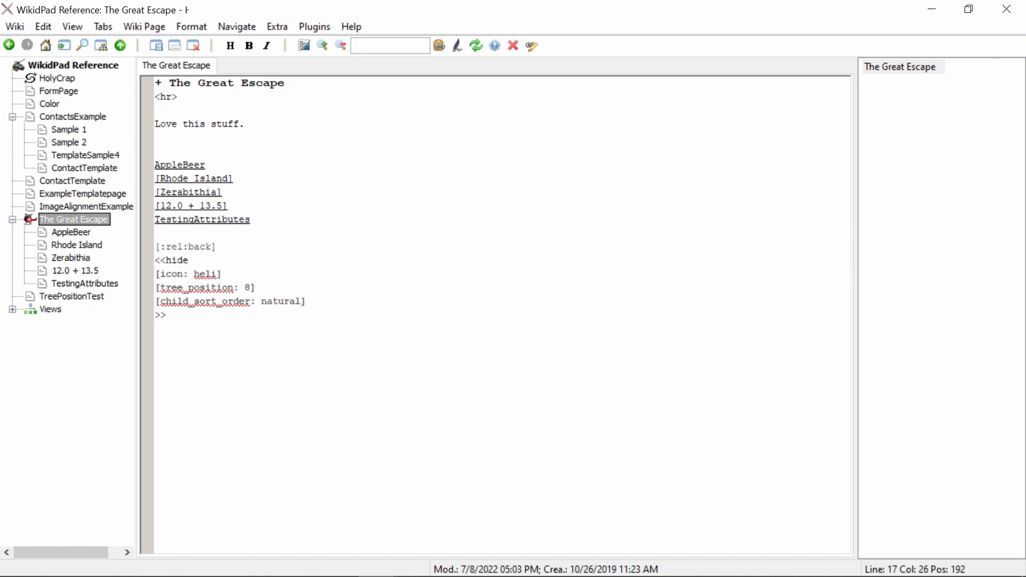
# Change the child_sort_order value on The Great Escape page to mod_oldest
pyautogui.press('BackSpace')
pyautogui.press('BackSpace')
pyautogui.press('BackSpace')
pyautogui.press('BackSpace')
pyautogui.press('BackSpace')
pyautogui.press('BackSpace')
pyautogui.press('BackSpace')
pyautogui.write('mod_oldest')
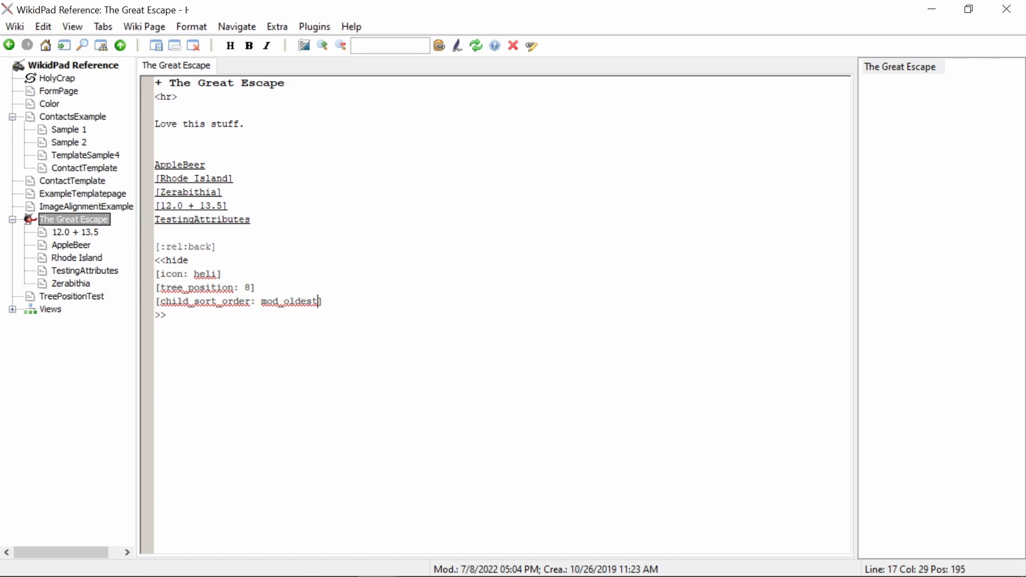
# Visit the AppleBeer page, and add the text "Duolingo" to the 12.0 + 13.5 page before returning to The Great Escape
pyautogui.doubleClick(177, 165)
pyautogui.hotkey('alt', 'Left')
pyautogui.click(223, 205)
pyautogui.doubleClick(223, 206)
pyautogui.write('Duolingo')
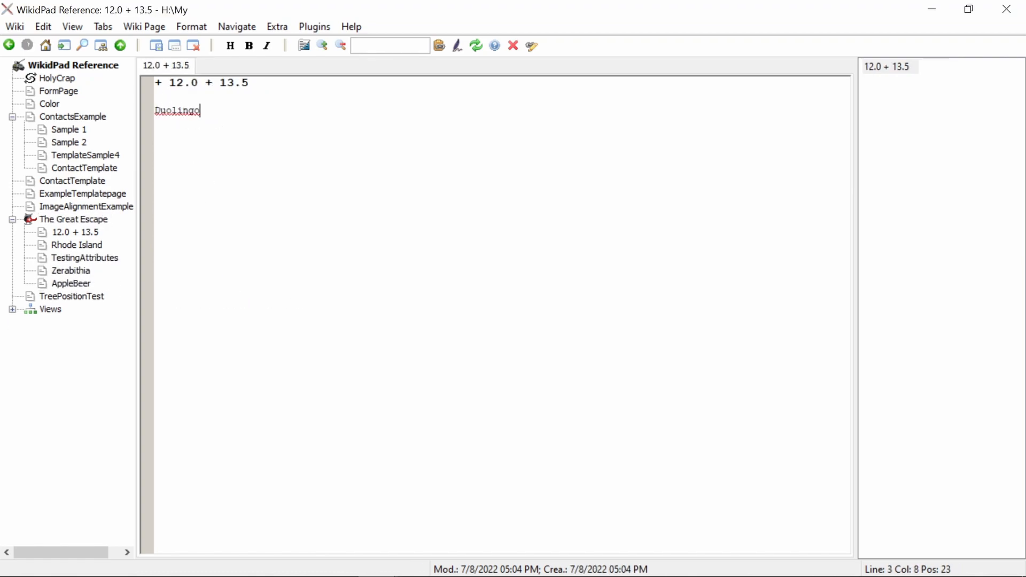
pyautogui.hotkey('alt', 'Left')
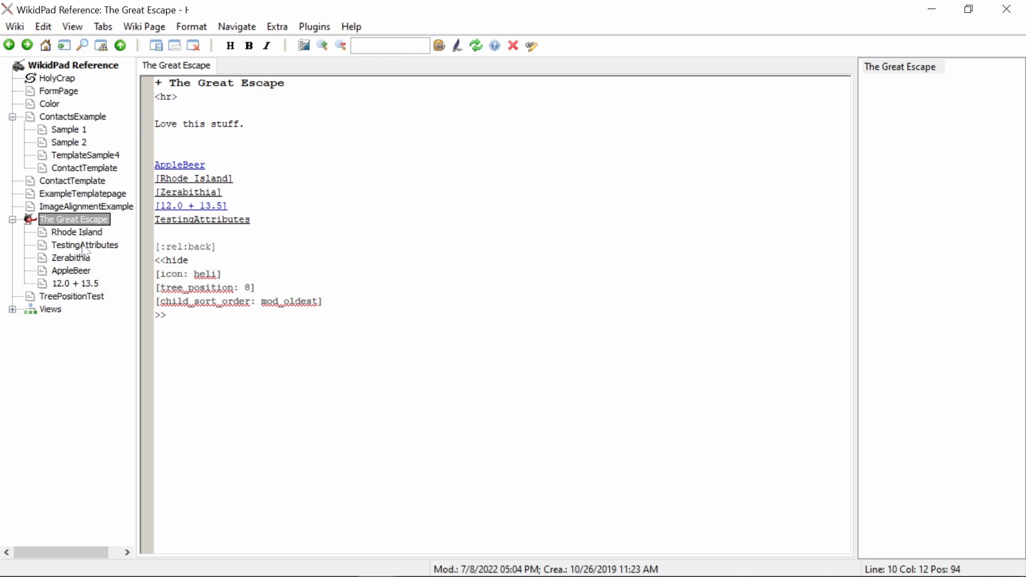
# Add the text "Testing" to the TestingAttributes page and return to The Great Escape
pyautogui.doubleClick(205, 220)
pyautogui.write('Testing')
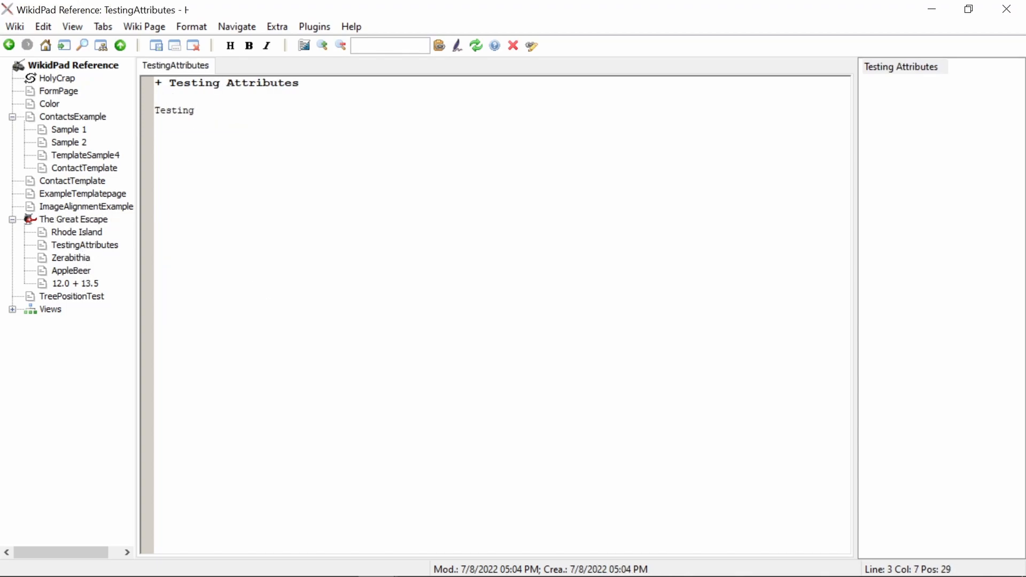
pyautogui.hotkey('alt', 'Left')
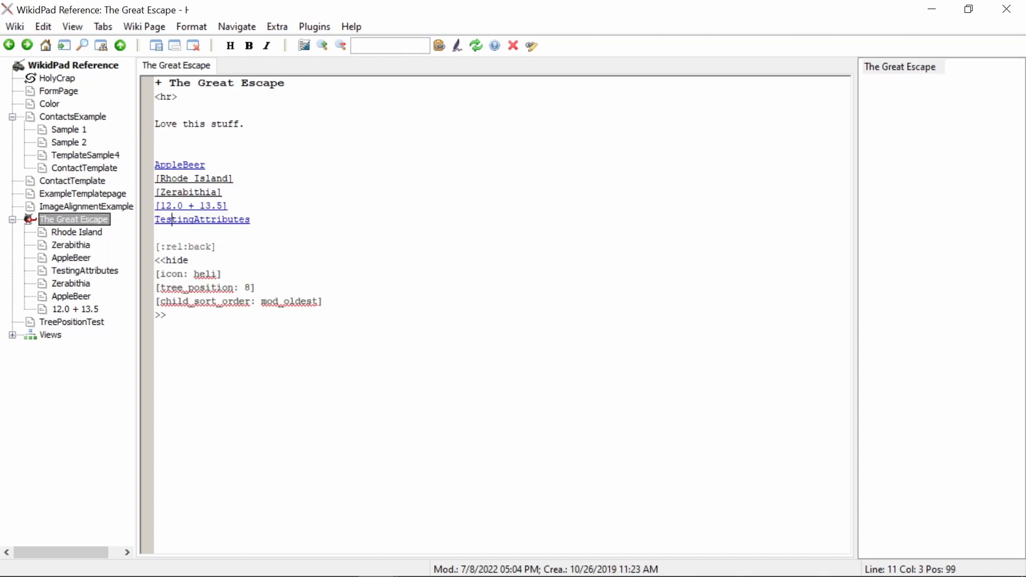
# Add the text "Second to last" to the Rhode Island page and return to The Great Escape
pyautogui.doubleClick(187, 178)
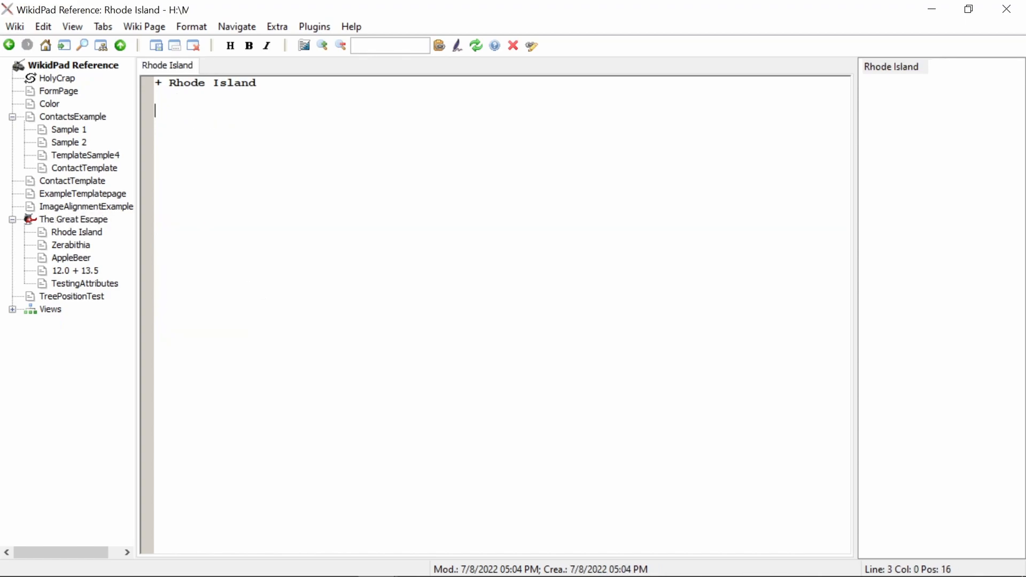
pyautogui.write('Second to last')
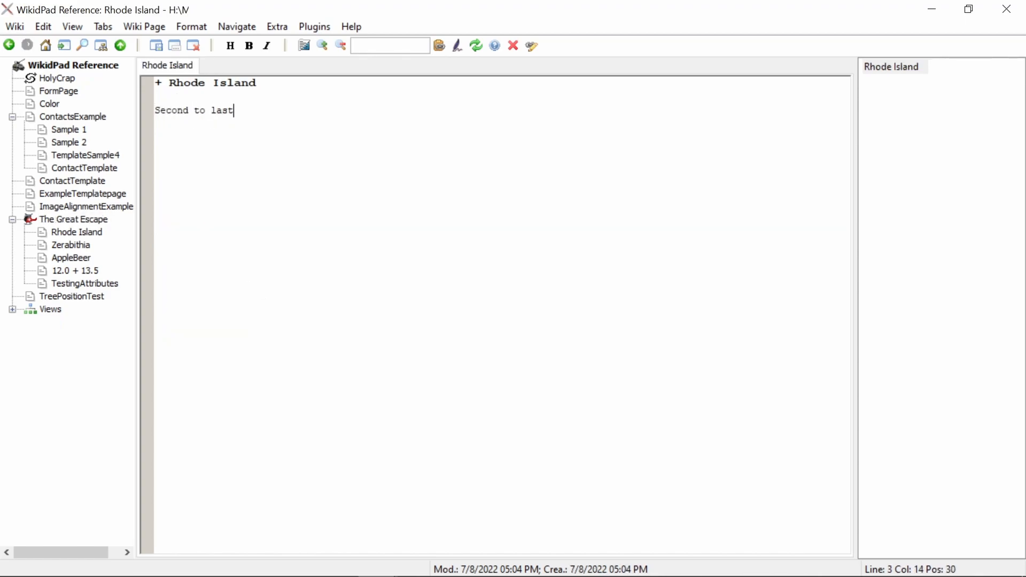
pyautogui.hotkey('alt', 'Left')
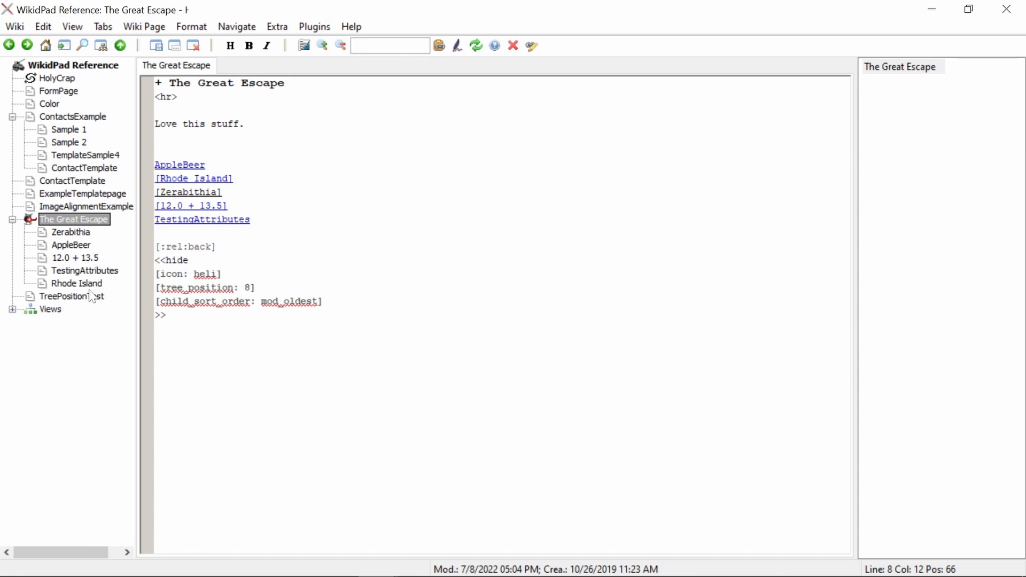
# Change the child_sort_order value on The Great Escape page to mod_newest
pyautogui.moveTo(283, 302); pyautogui.dragTo(318, 302)
pyautogui.write('newest')
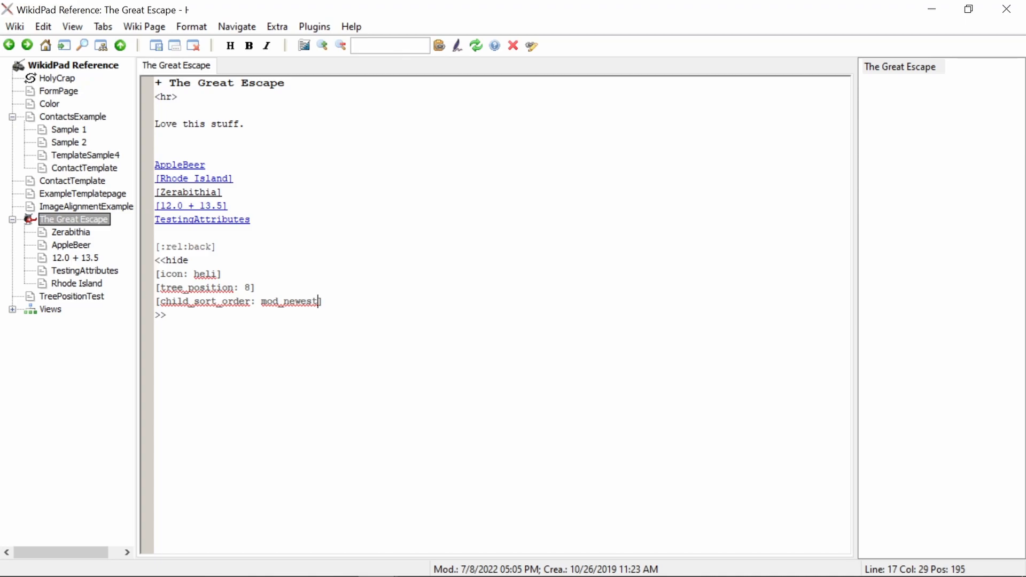